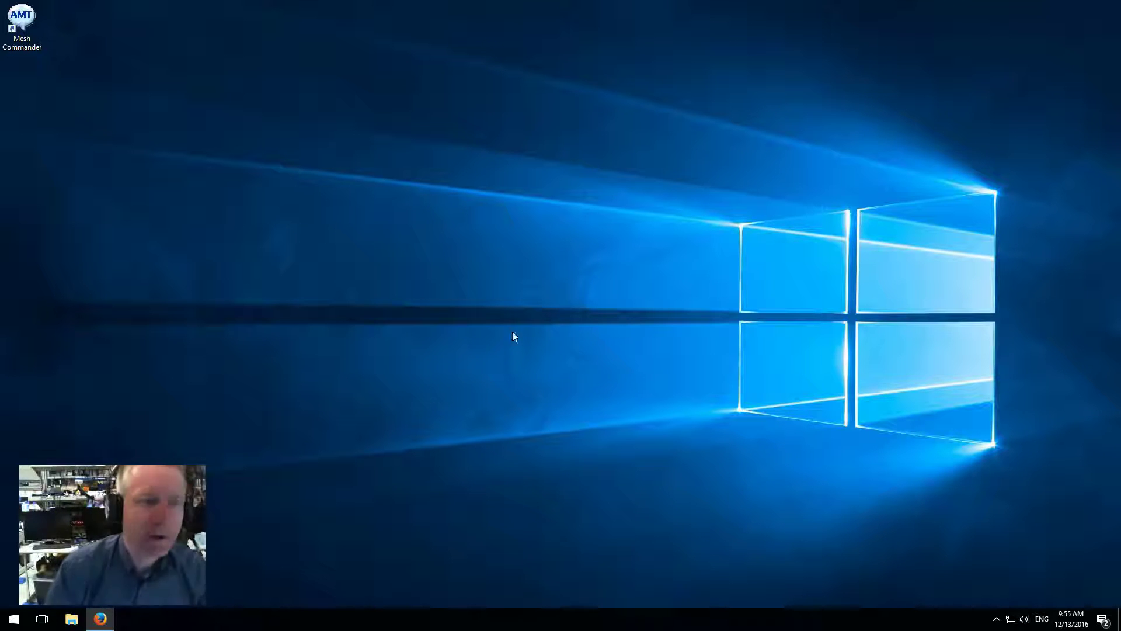
Step: Launch MeshCommander and connect to AmtMachine7
double_click(21, 19)
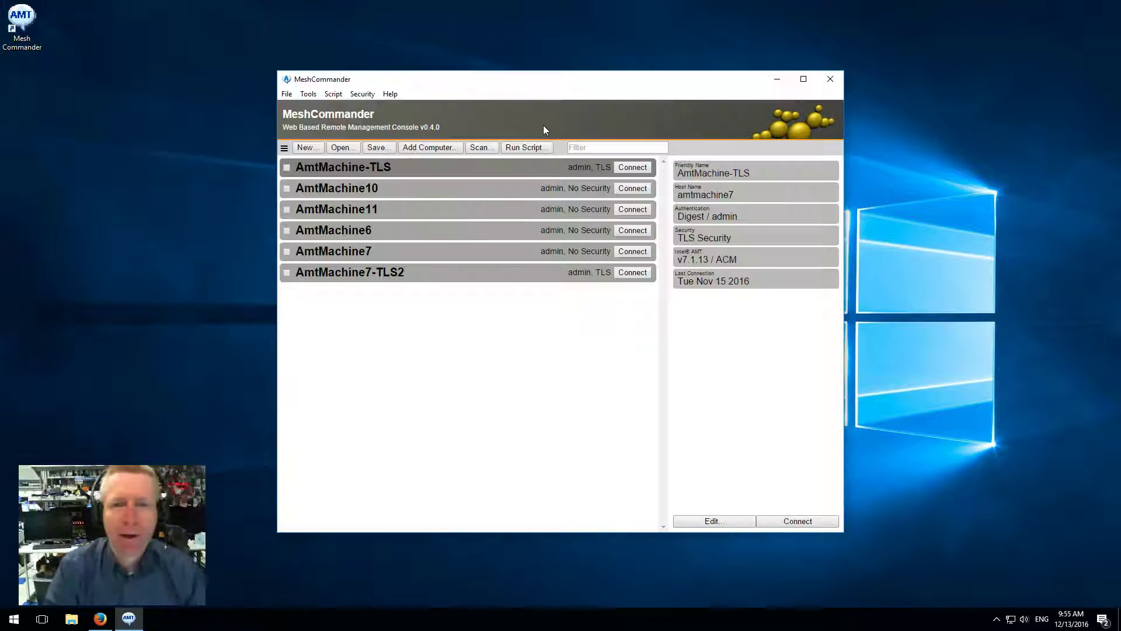
left_click_drag(532, 85, 522, 86)
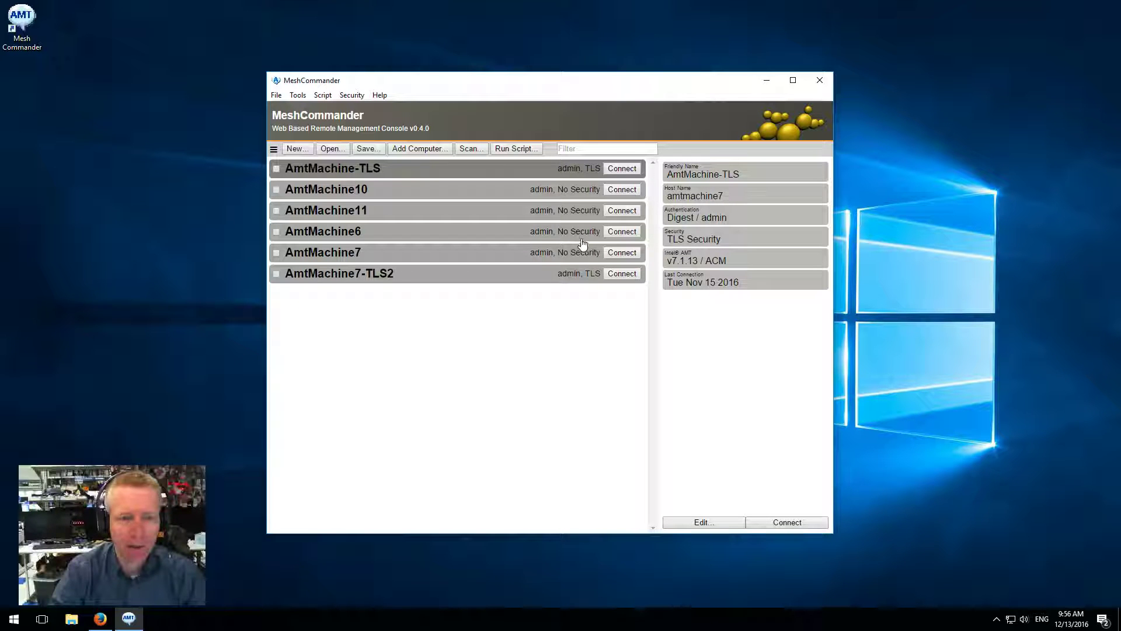
left_click(616, 255)
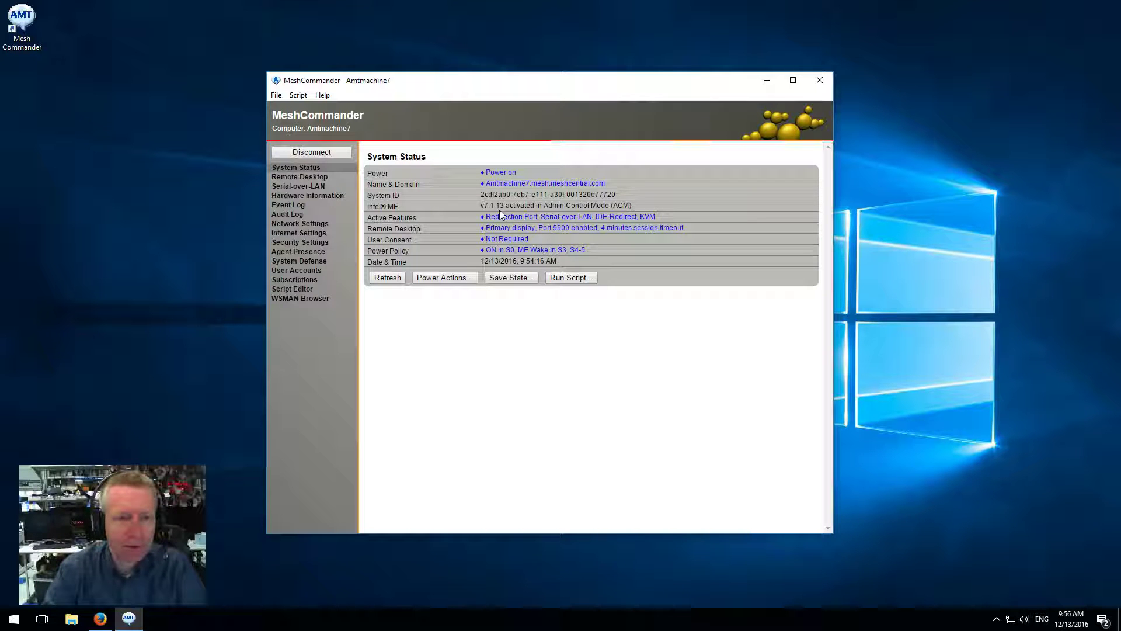
Step: Go to AmtMachine7's Security Settings and start issuing a new certificate
left_click(311, 243)
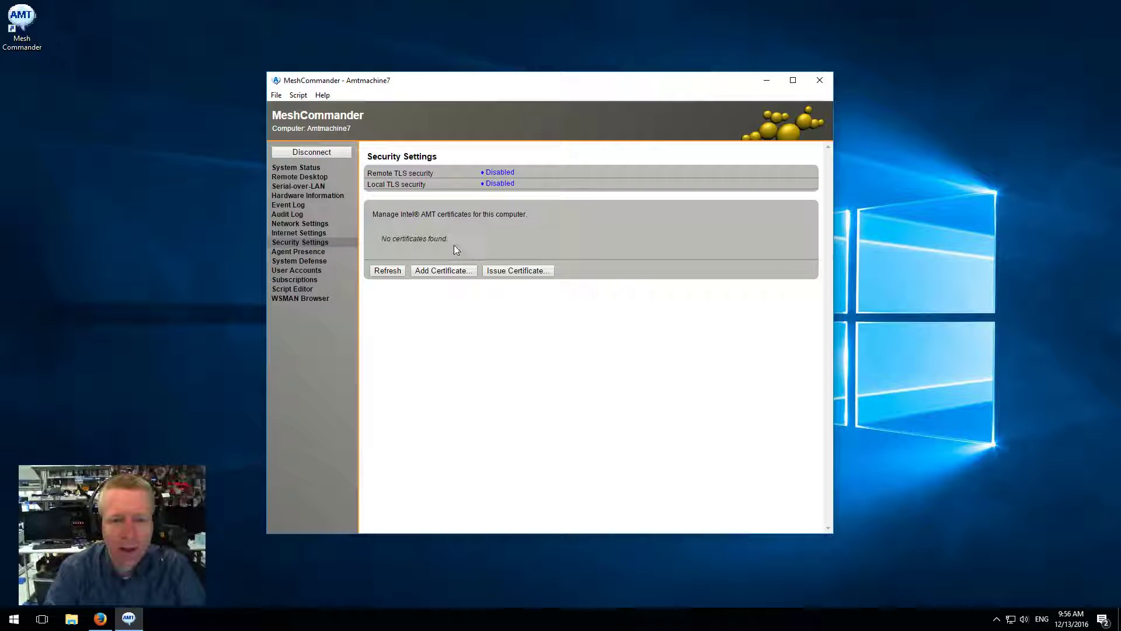
left_click(439, 271)
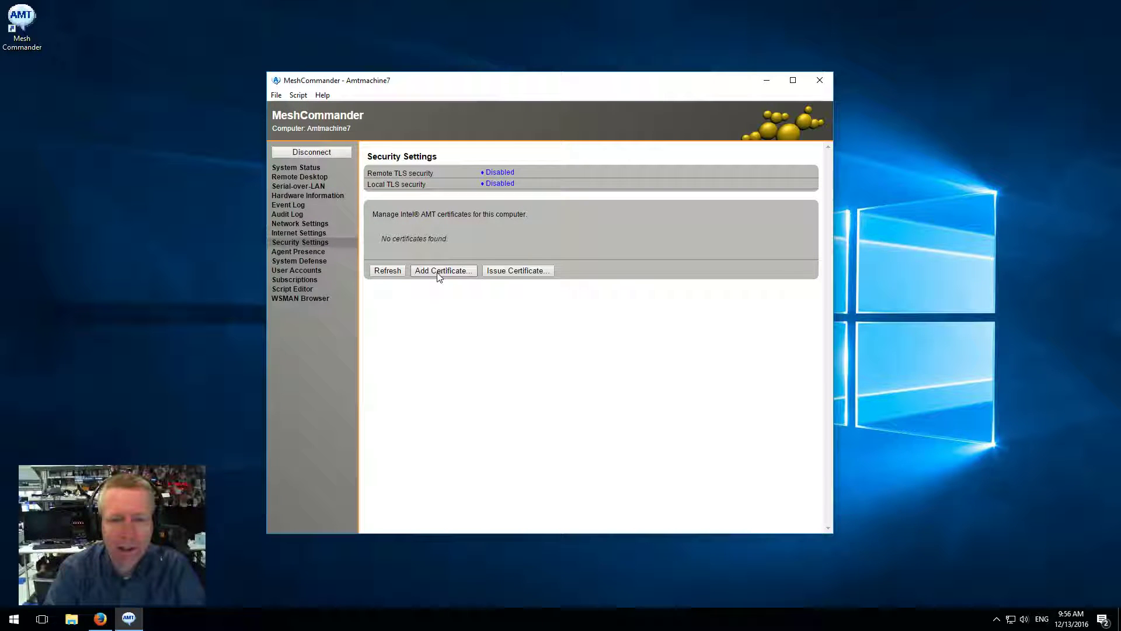
left_click(533, 276)
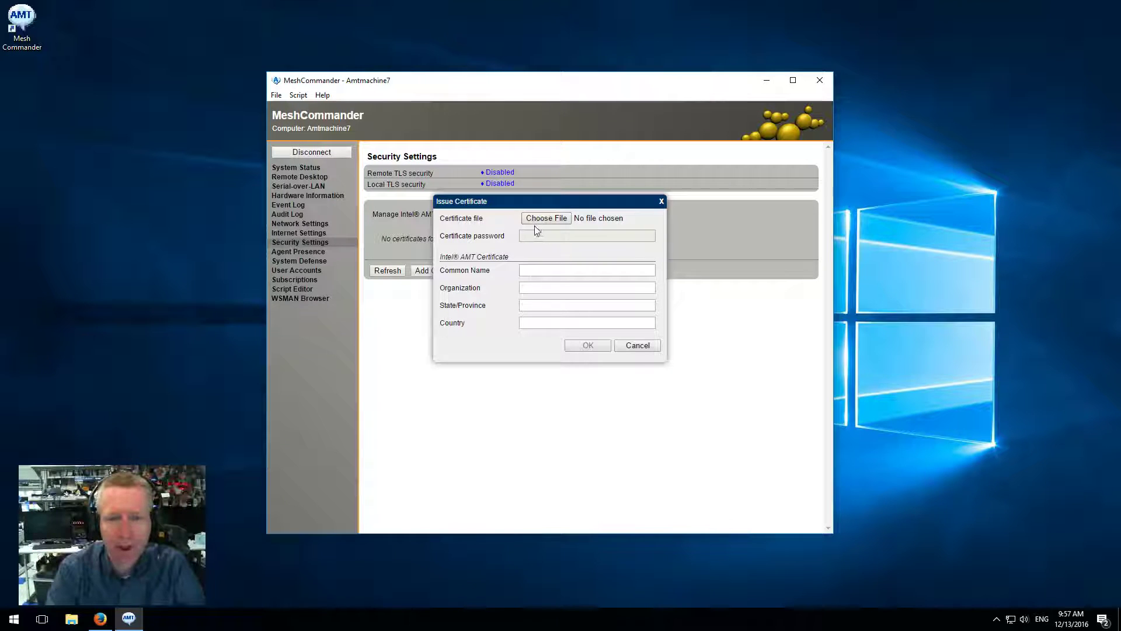
Step: Enter placeholder values a, b, c and d in Common Name, Organization, State/Province and Country
left_click(549, 271)
type("a")
left_click(546, 292)
type("b")
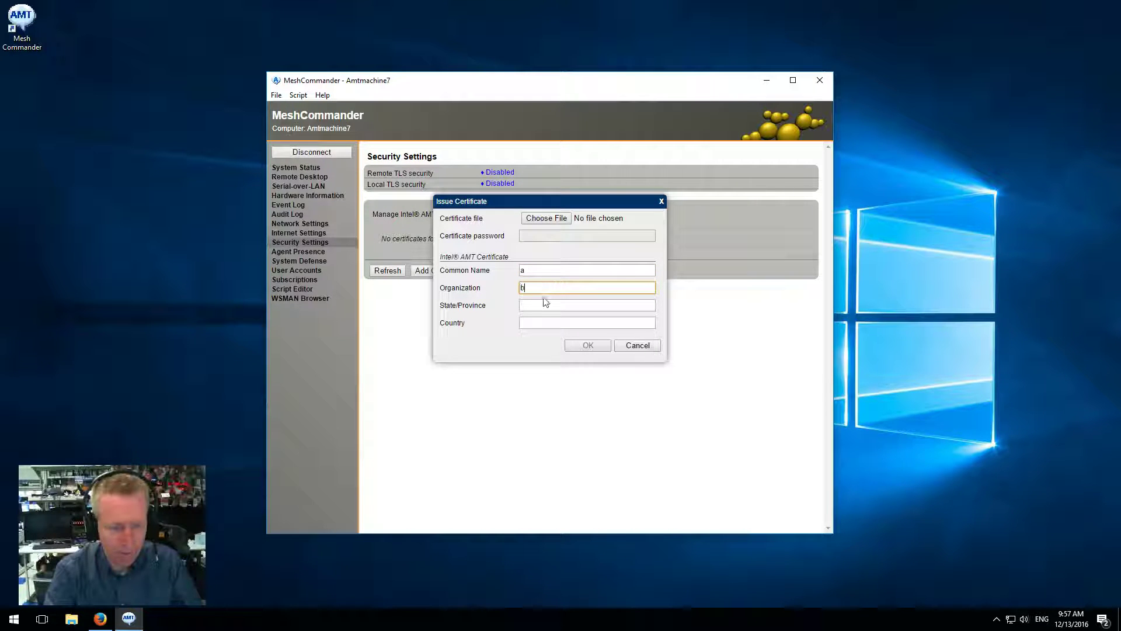
left_click(546, 303)
type("c")
left_click(546, 320)
type("d")
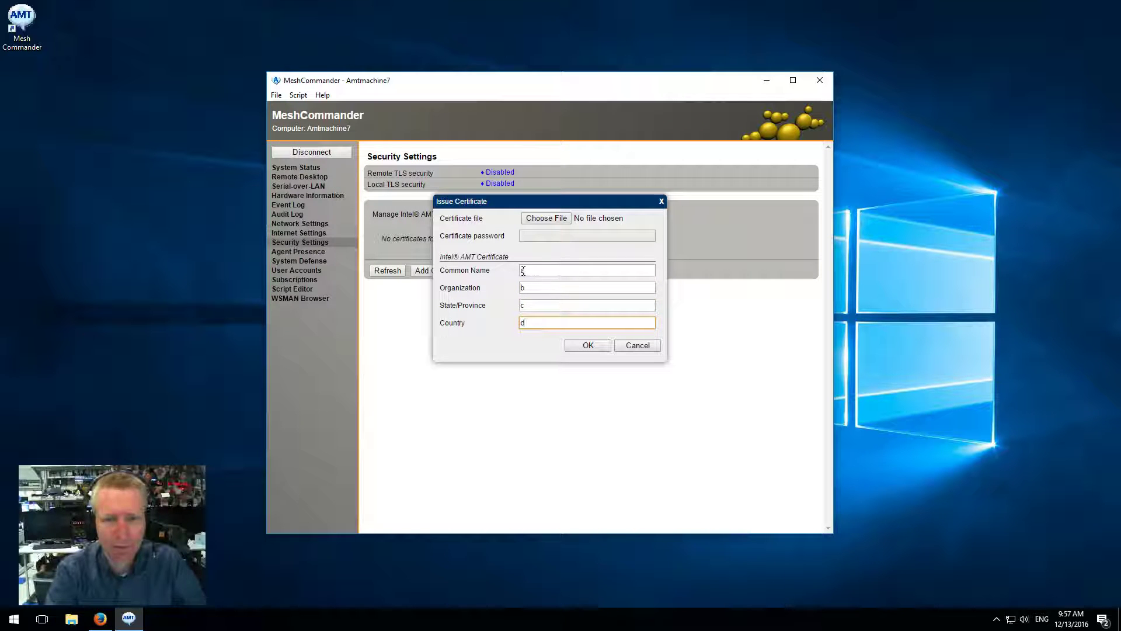
Step: Change the Common Name to AmtMachine7.domain.com and issue the certificate
left_click(473, 272)
type("A")
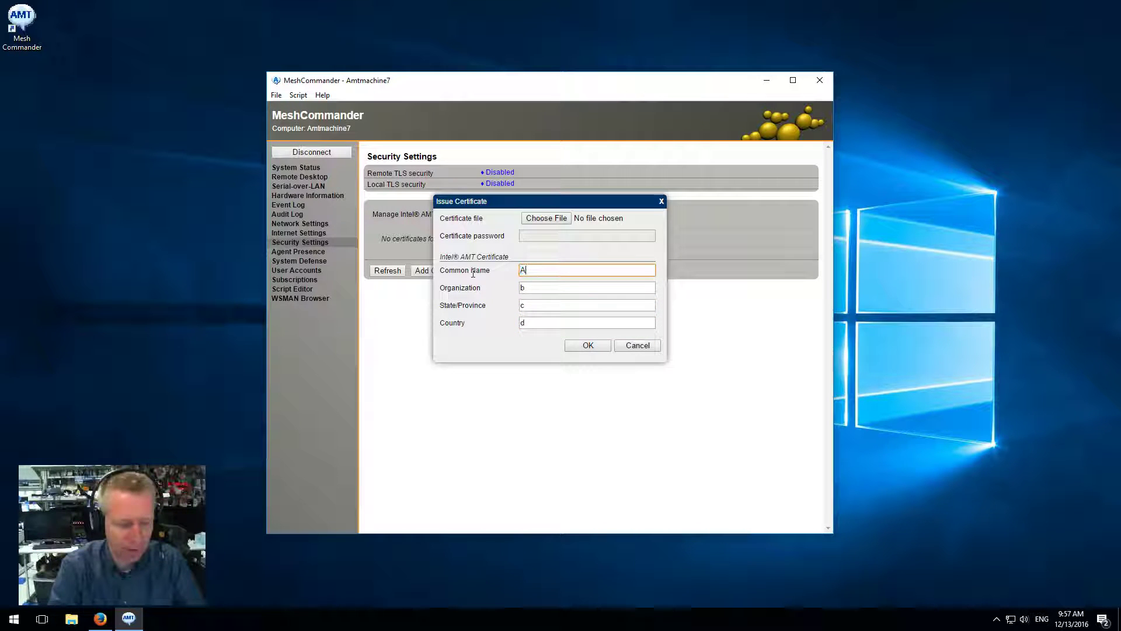
type("mtMachine7")
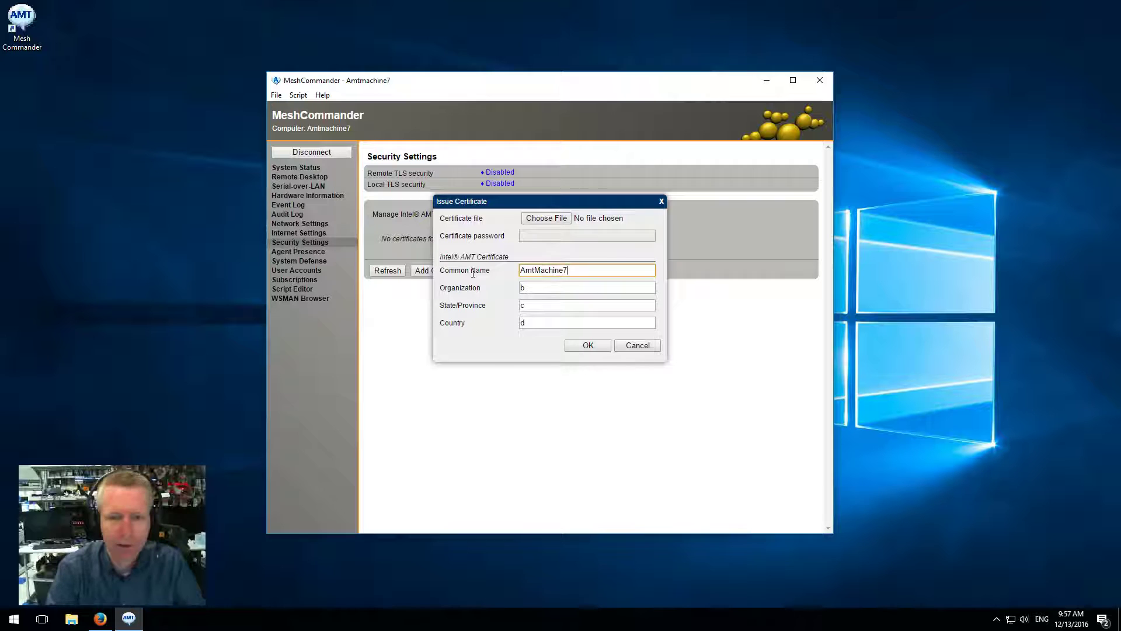
type(".")
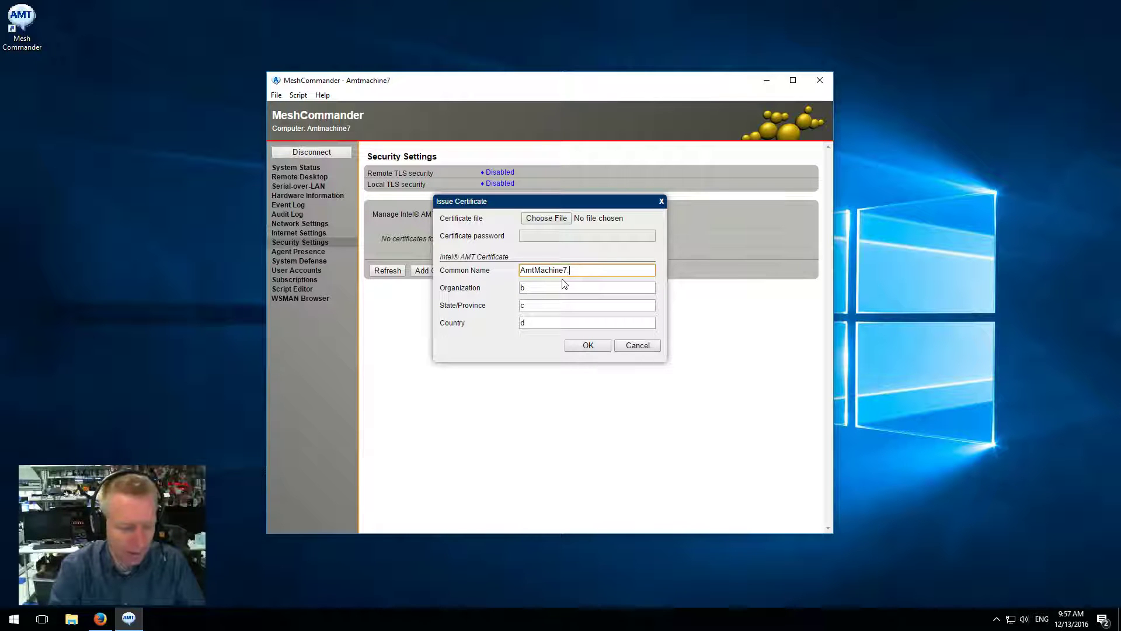
type("domain.com")
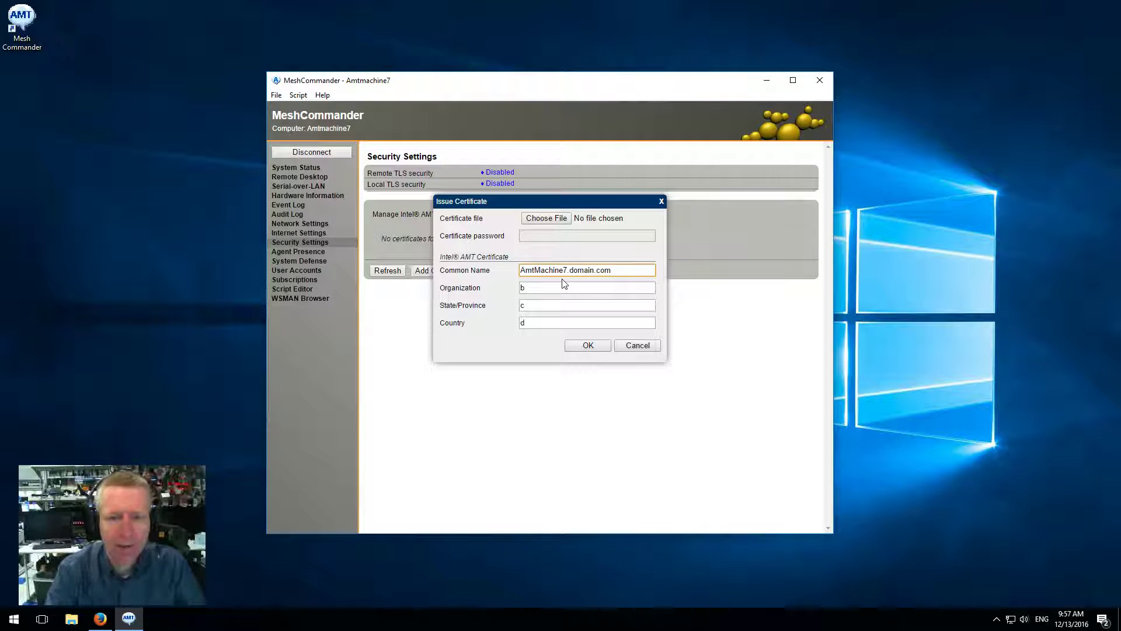
left_click(563, 285)
left_click(562, 309)
left_click(562, 323)
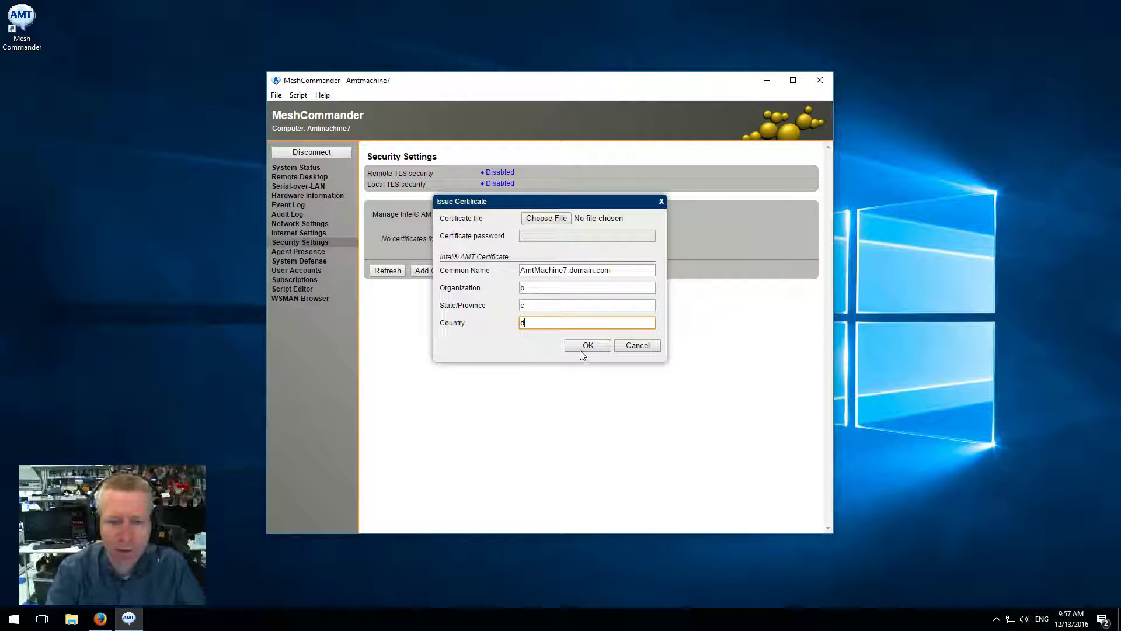
left_click(585, 345)
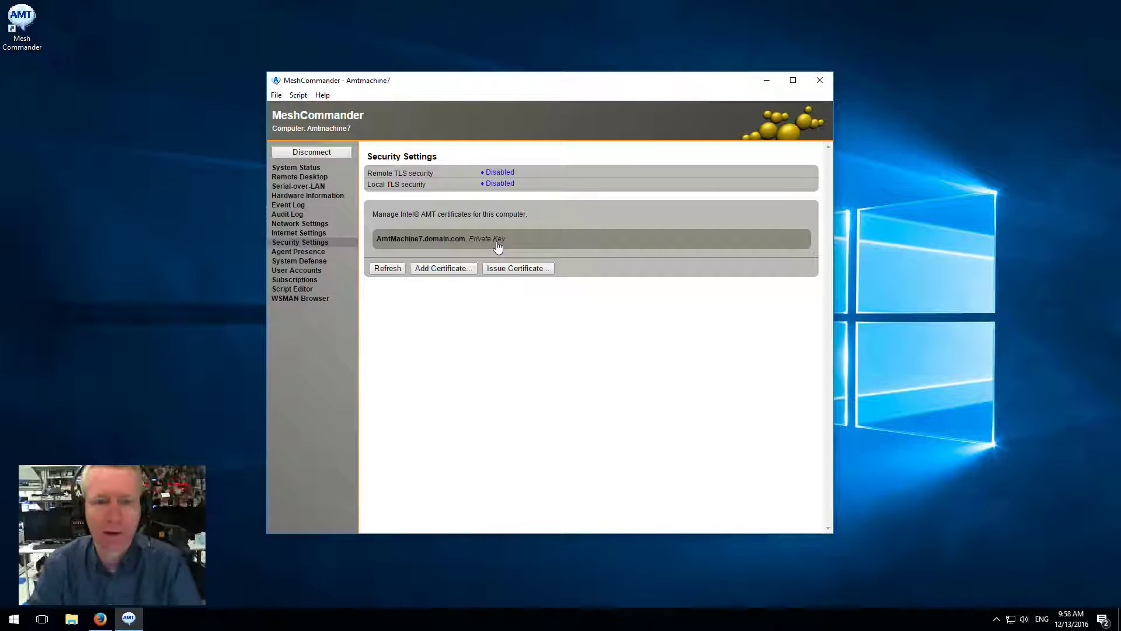
Step: Review the AmtMachine7.domain.com certificate's details, then bring up the TLS settings
left_click(471, 241)
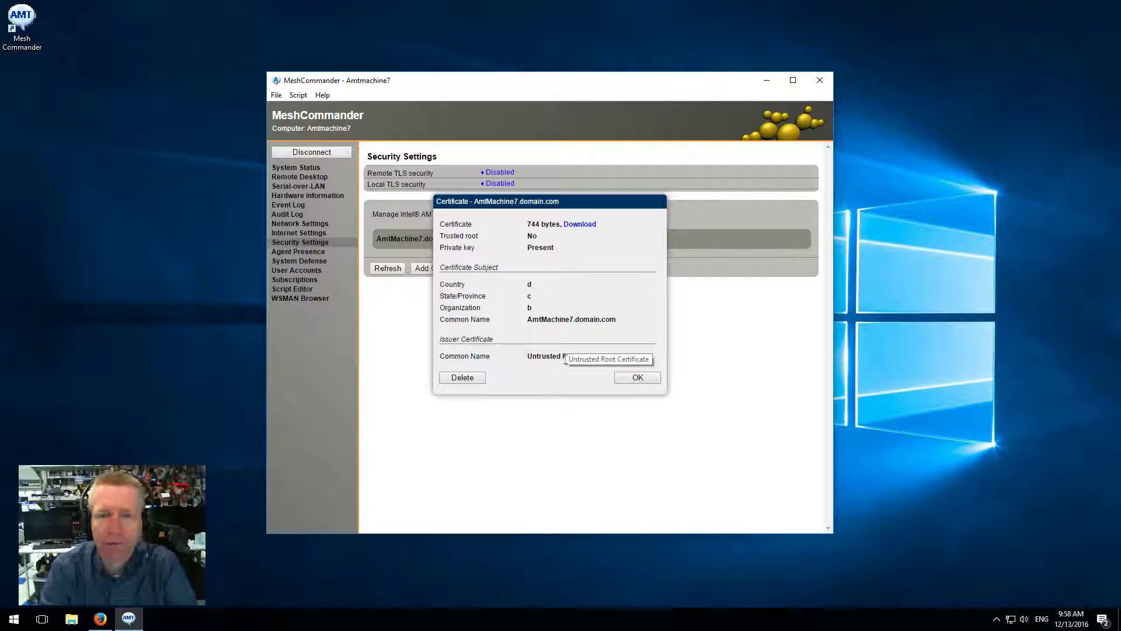
left_click(634, 380)
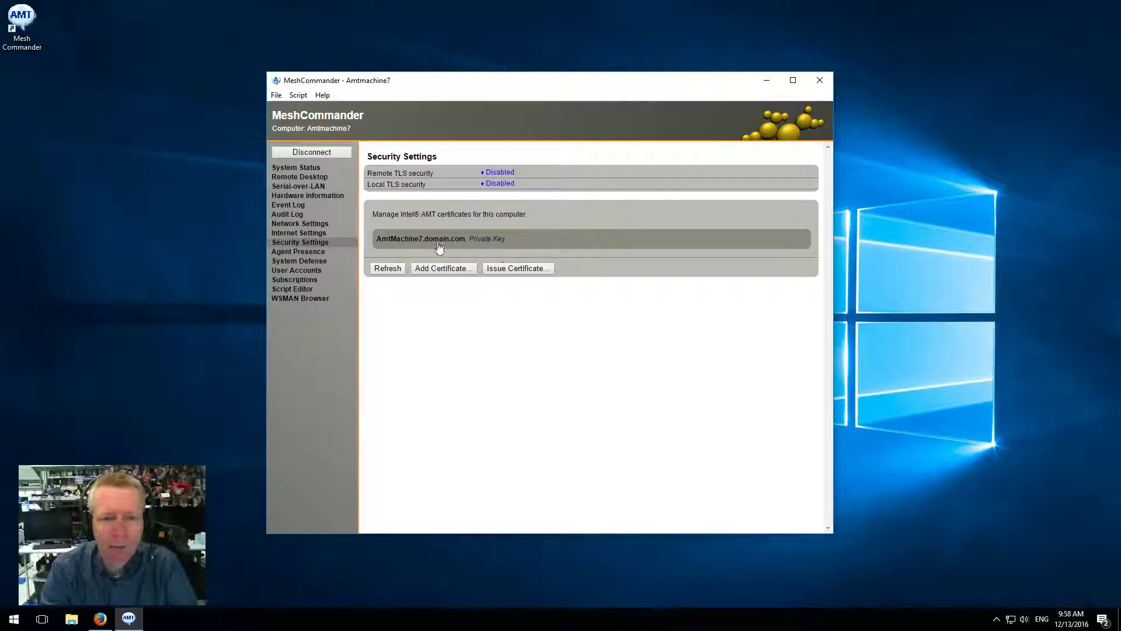
left_click(499, 173)
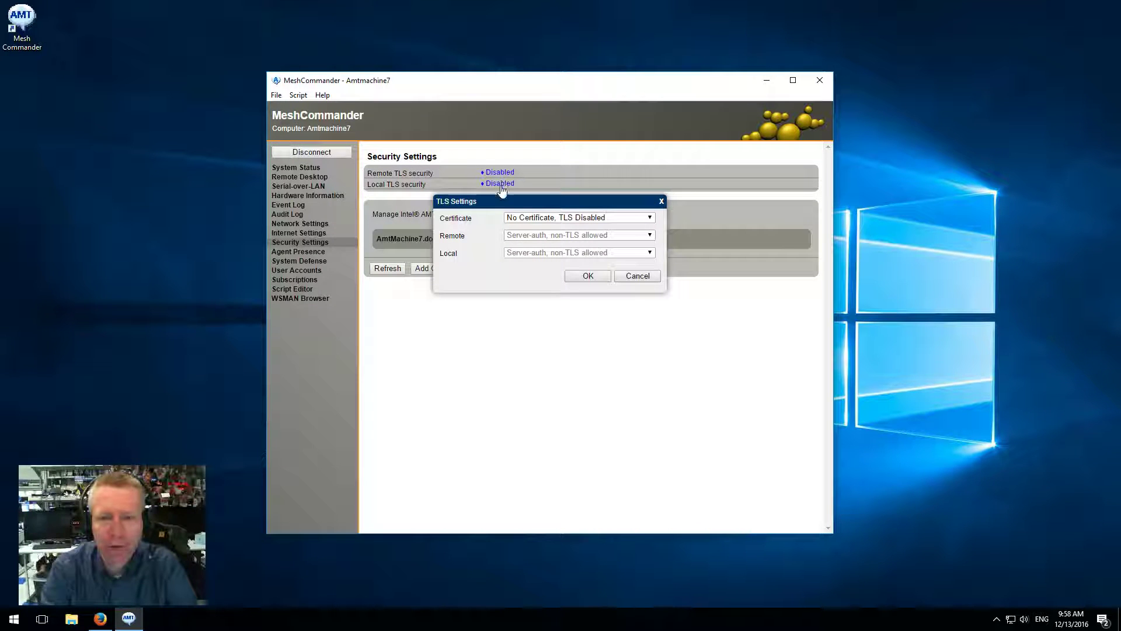
Step: Choose the AmtMachine7.domain.com certificate for TLS, keeping remote on Server-auth, non-TLS allowed
left_click(554, 219)
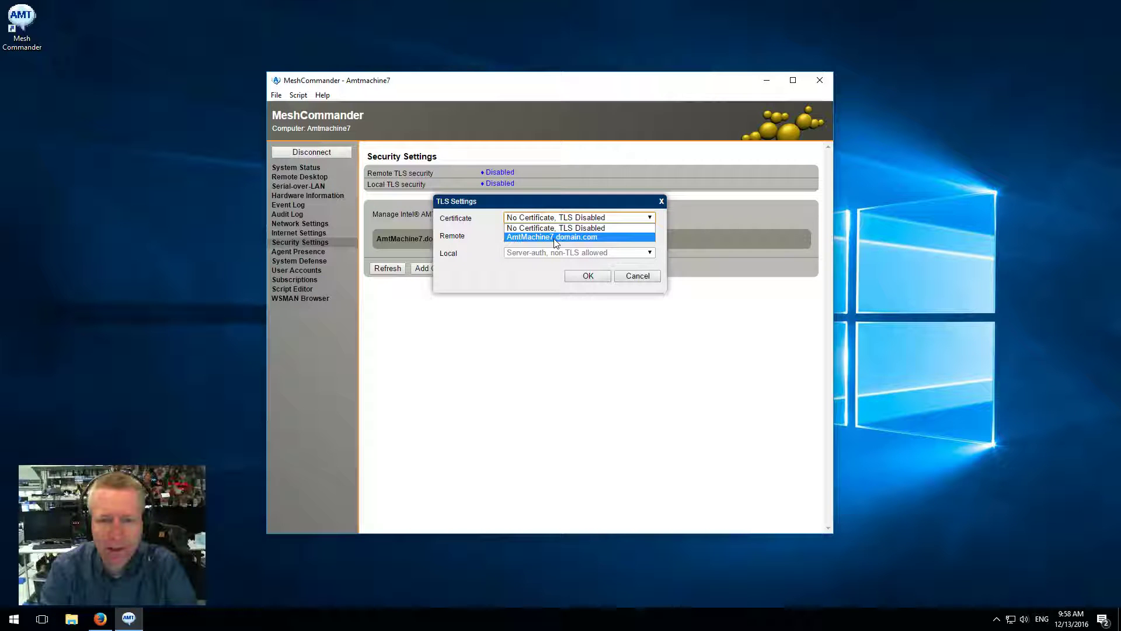
left_click(555, 236)
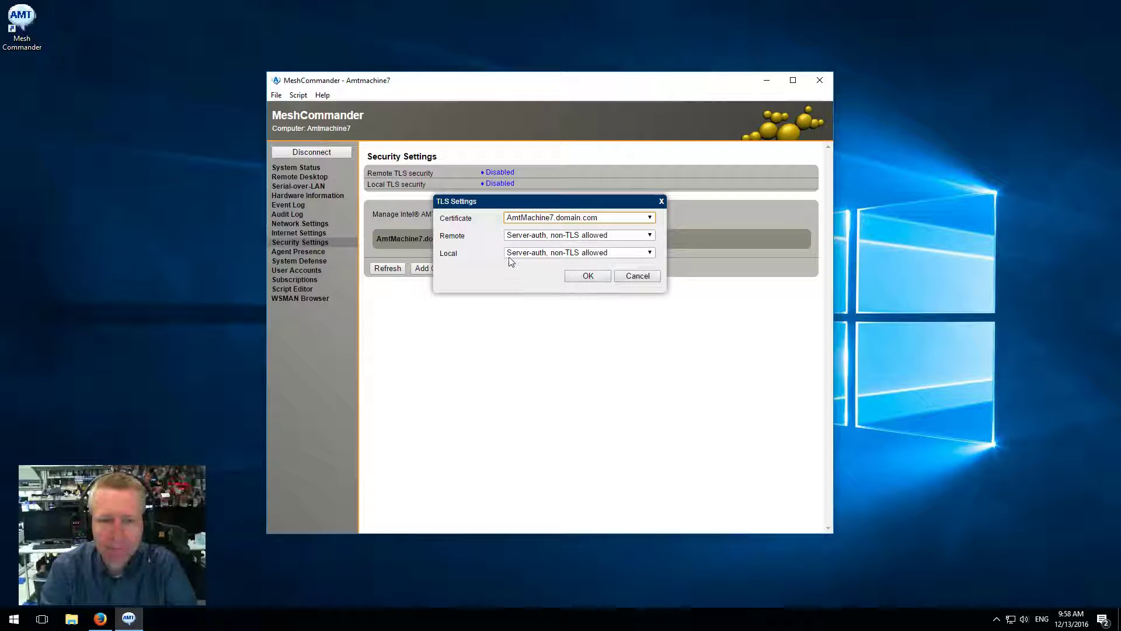
left_click(520, 236)
left_click(525, 254)
left_click(524, 254)
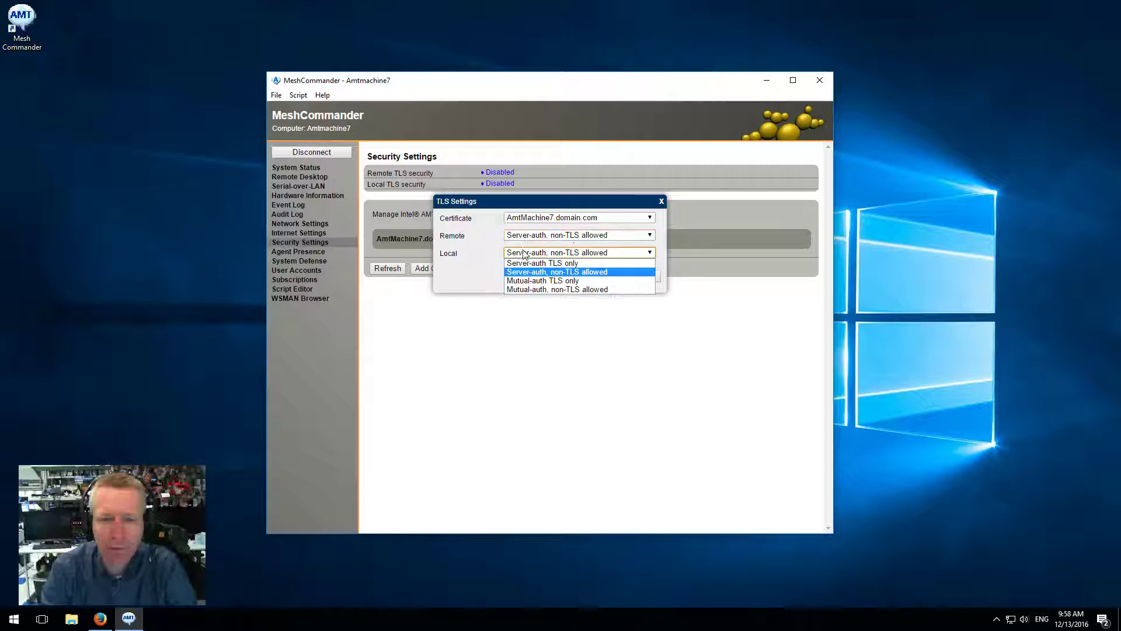
left_click(525, 254)
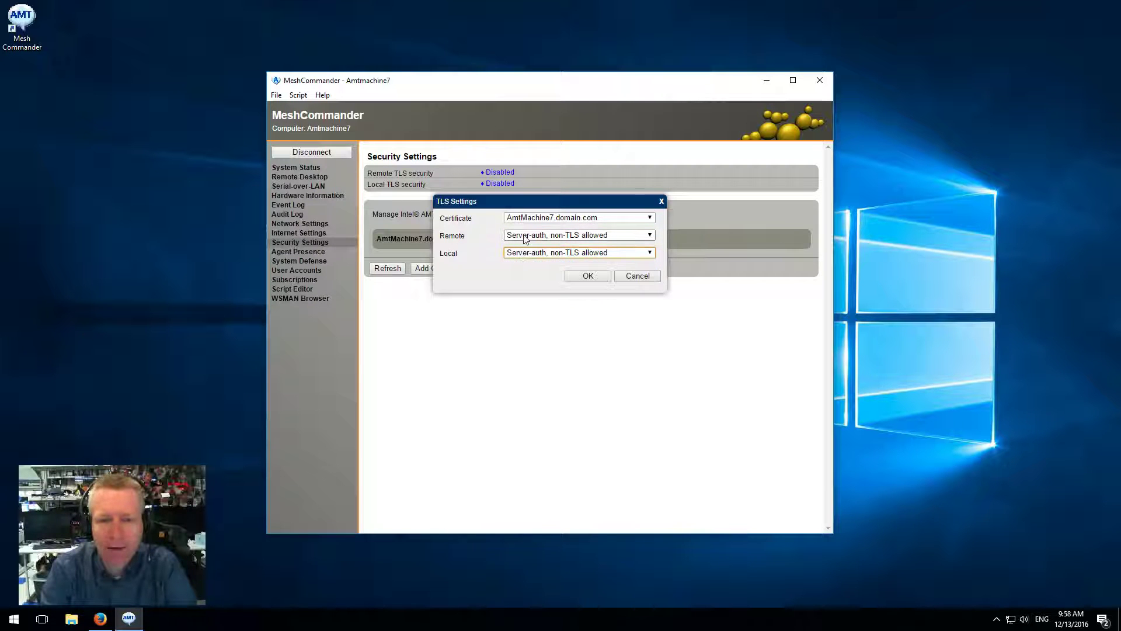
left_click(520, 235)
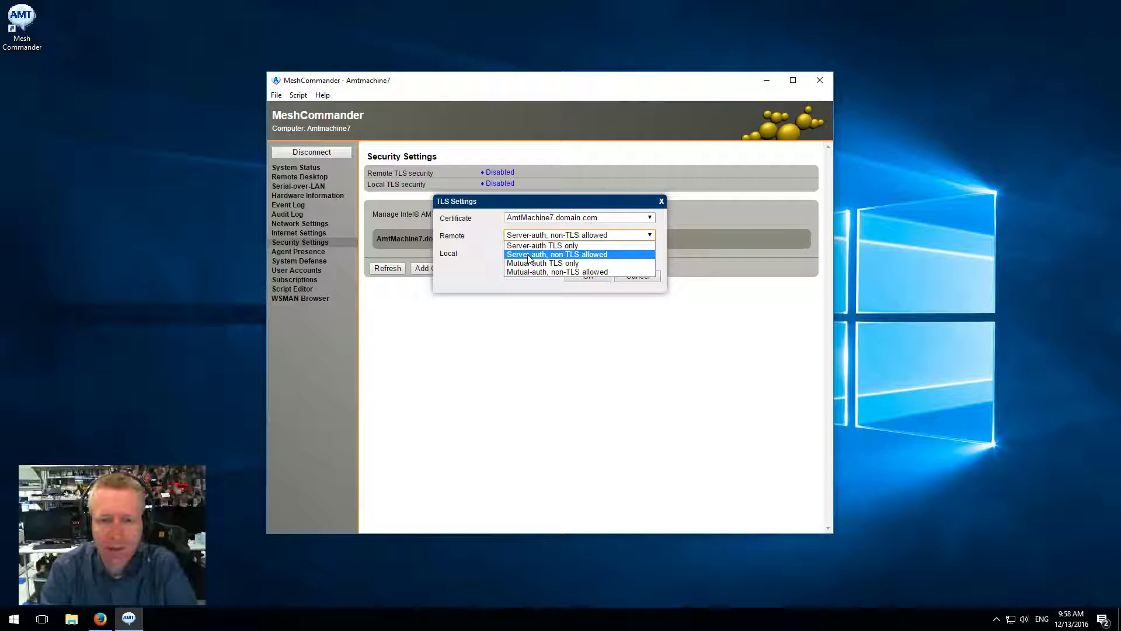
left_click(592, 255)
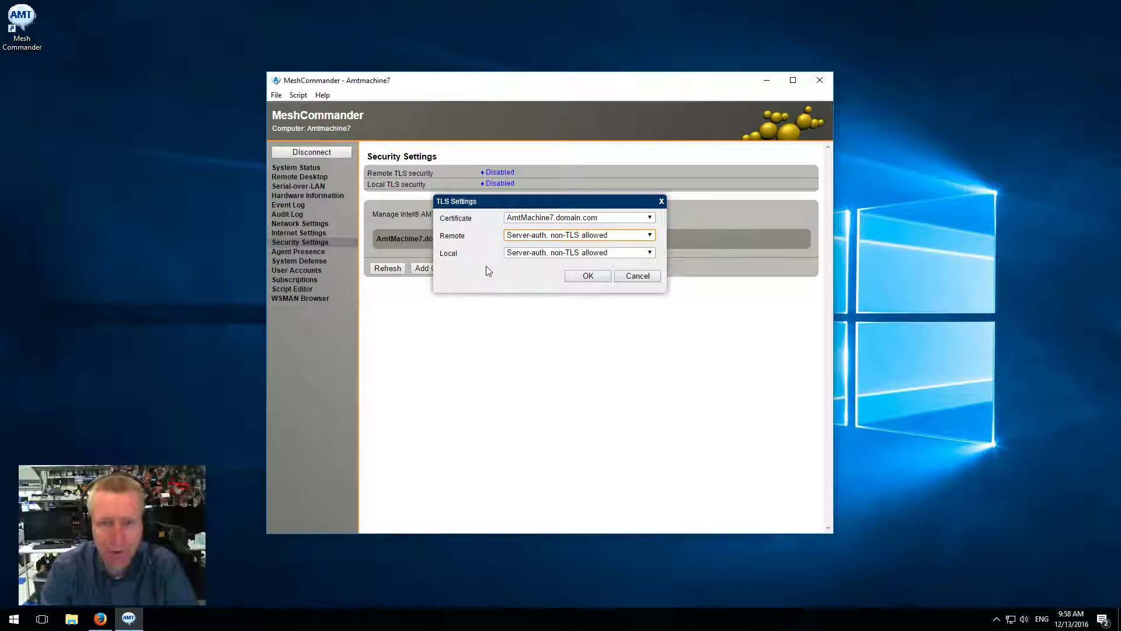
Step: Set both remote and local TLS modes to Server-auth TLS only
left_click(542, 238)
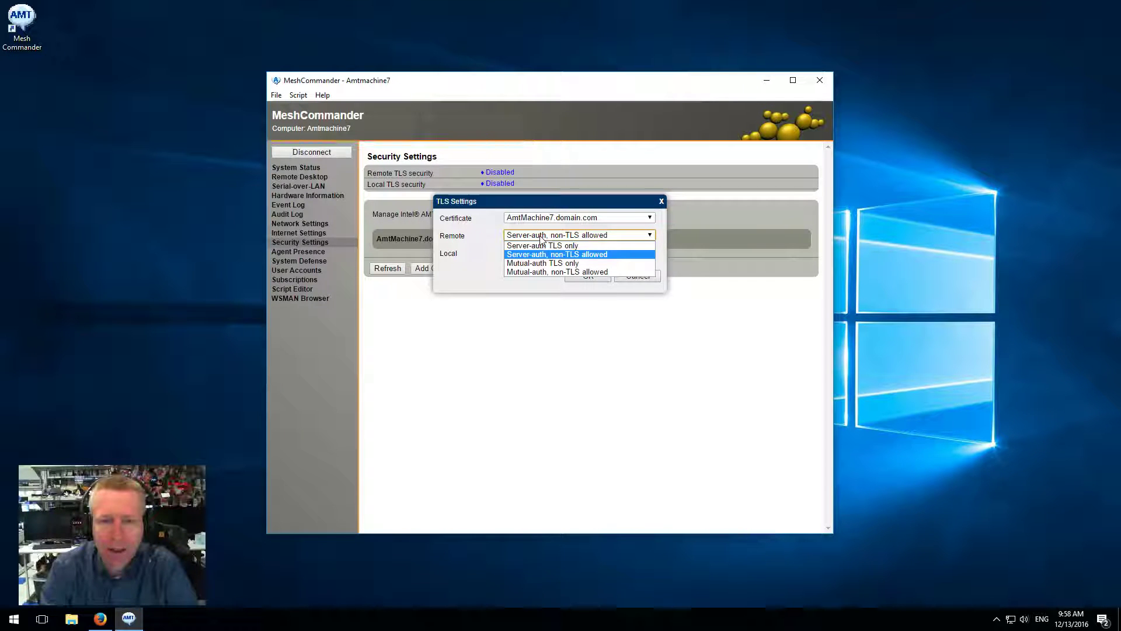
left_click(544, 246)
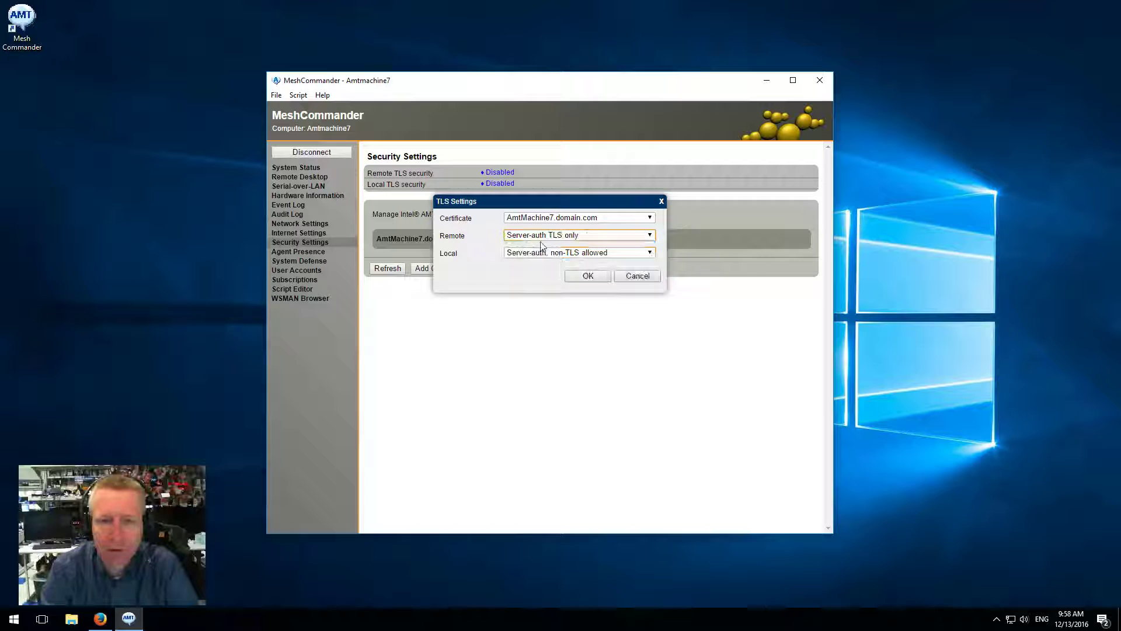
left_click(552, 252)
left_click(555, 263)
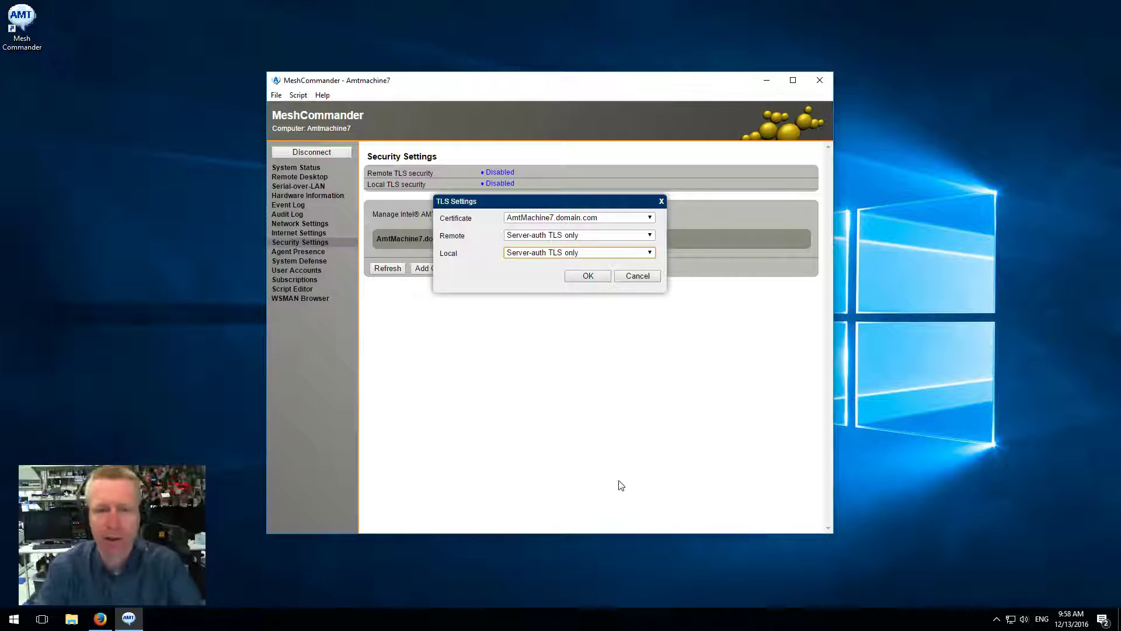
Step: Switch remote and local back to Server-auth, non-TLS allowed and apply the settings
left_click(555, 235)
left_click(553, 249)
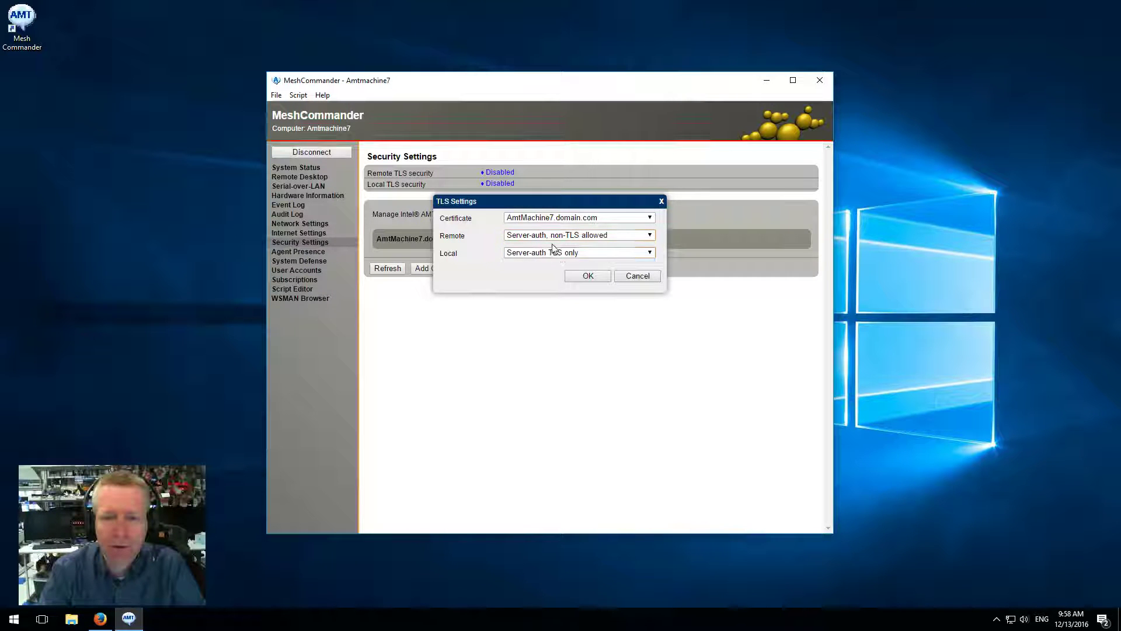
left_click(553, 251)
left_click(554, 272)
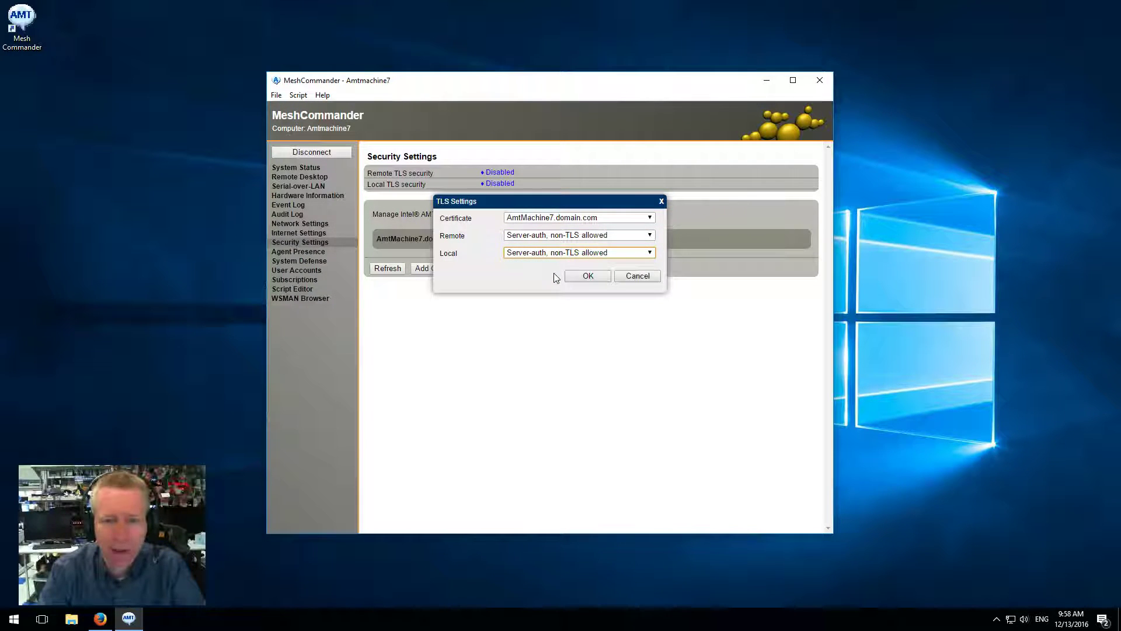
left_click(588, 277)
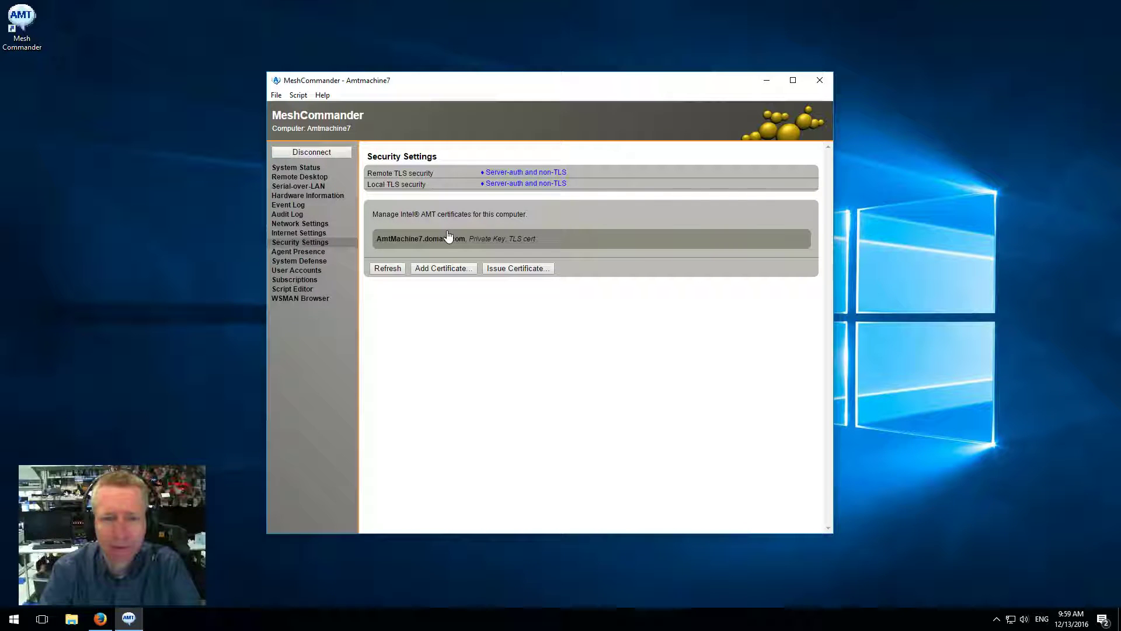
Step: Disconnect from AmtMachine7 once the new TLS settings are applied
left_click(323, 151)
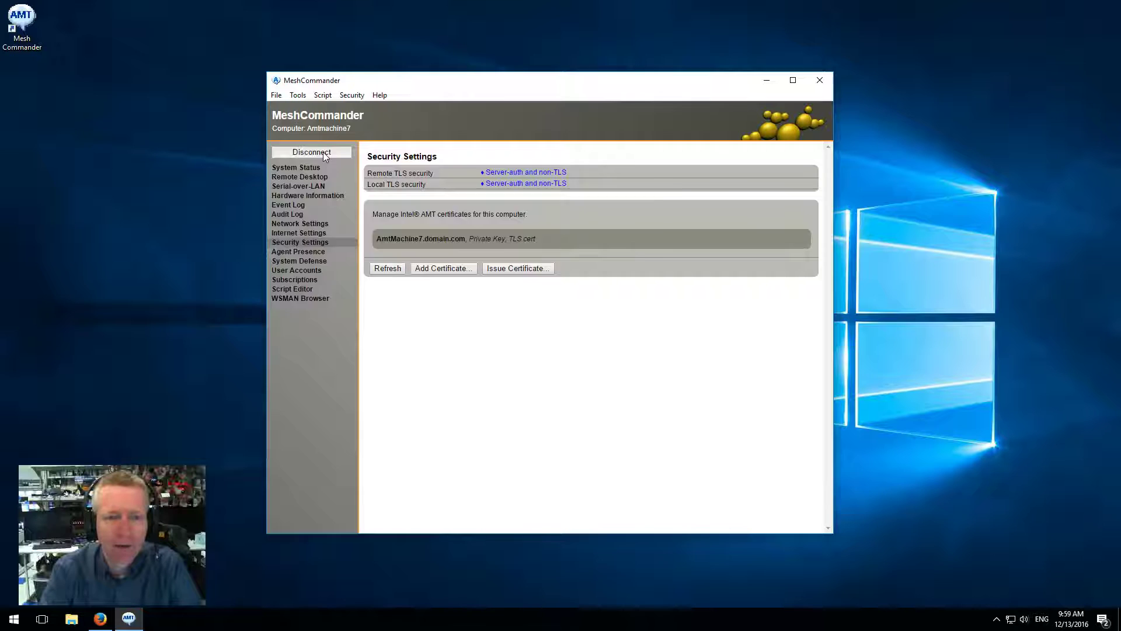
Step: Rename the AmtMachine7-TLS2 entry to AmtMachine7-TLS and connect to it
right_click(393, 253)
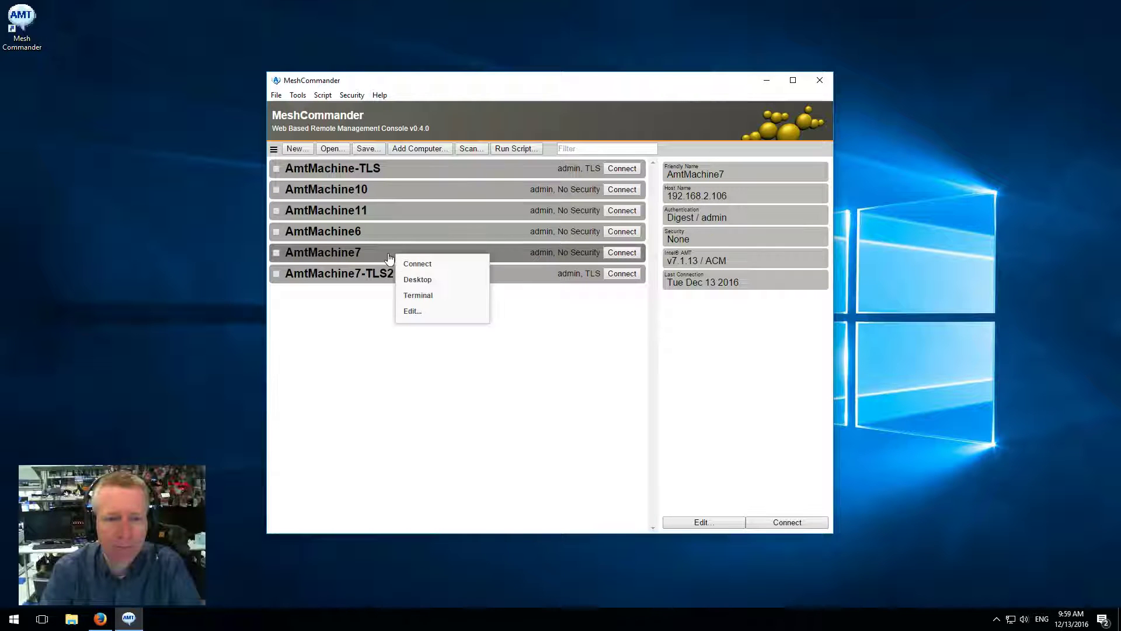
left_click(383, 274)
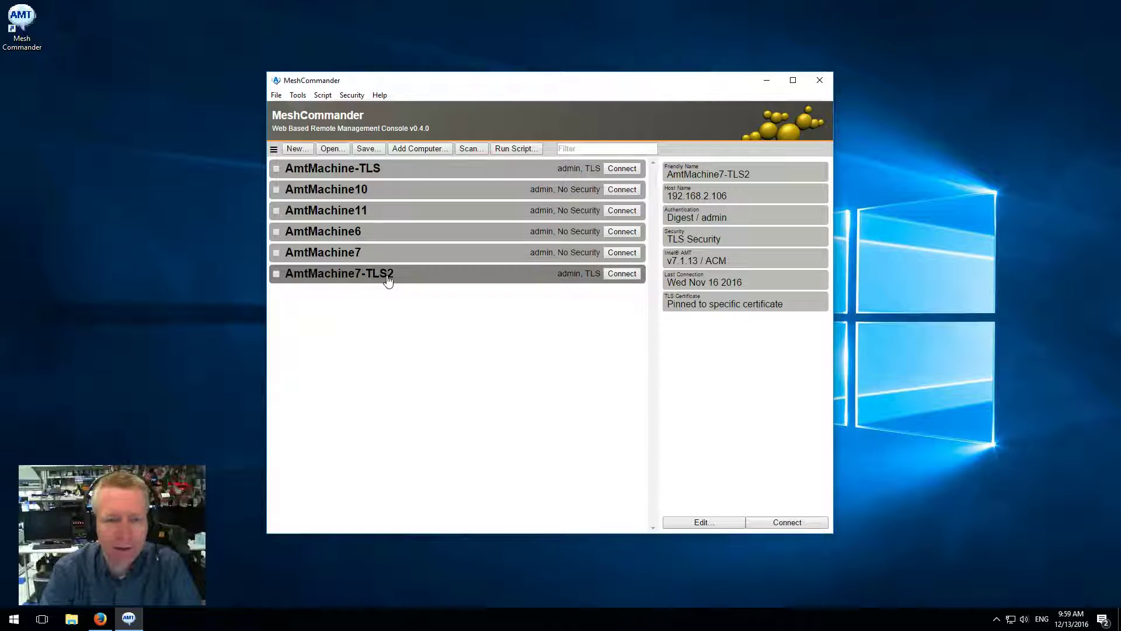
right_click(387, 277)
left_click(421, 331)
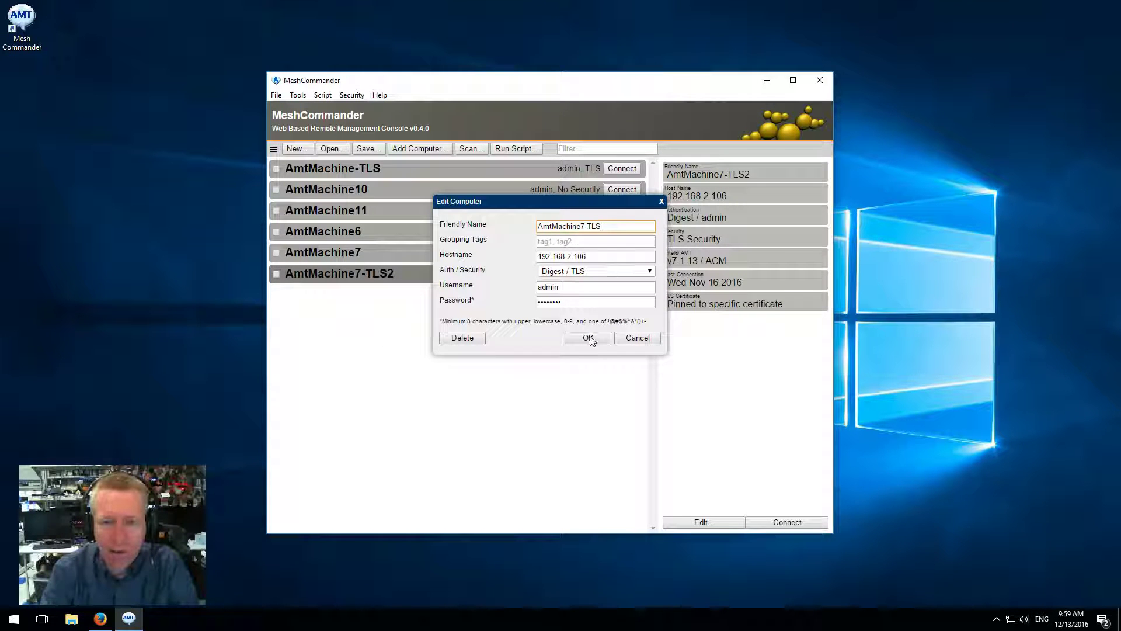
key("BackSpace")
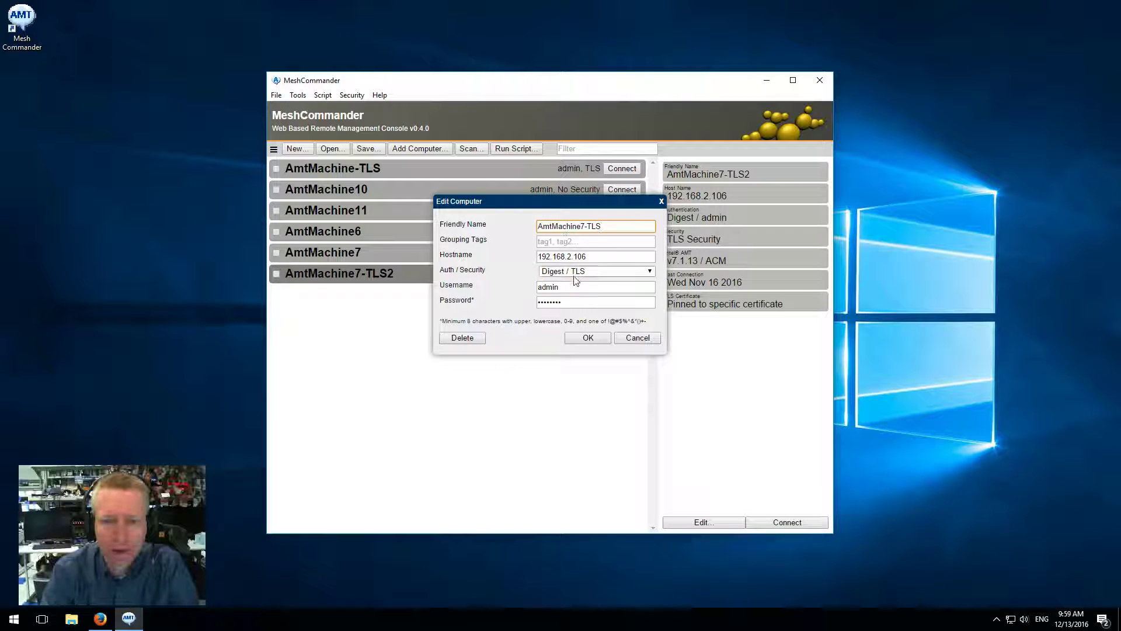
left_click(588, 338)
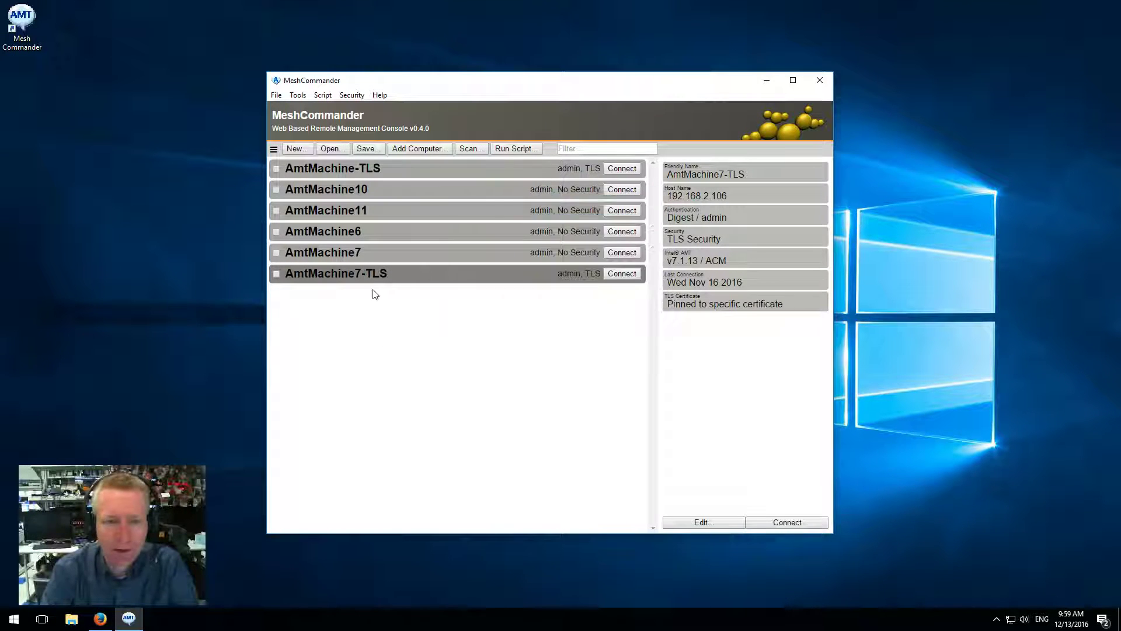
left_click(622, 273)
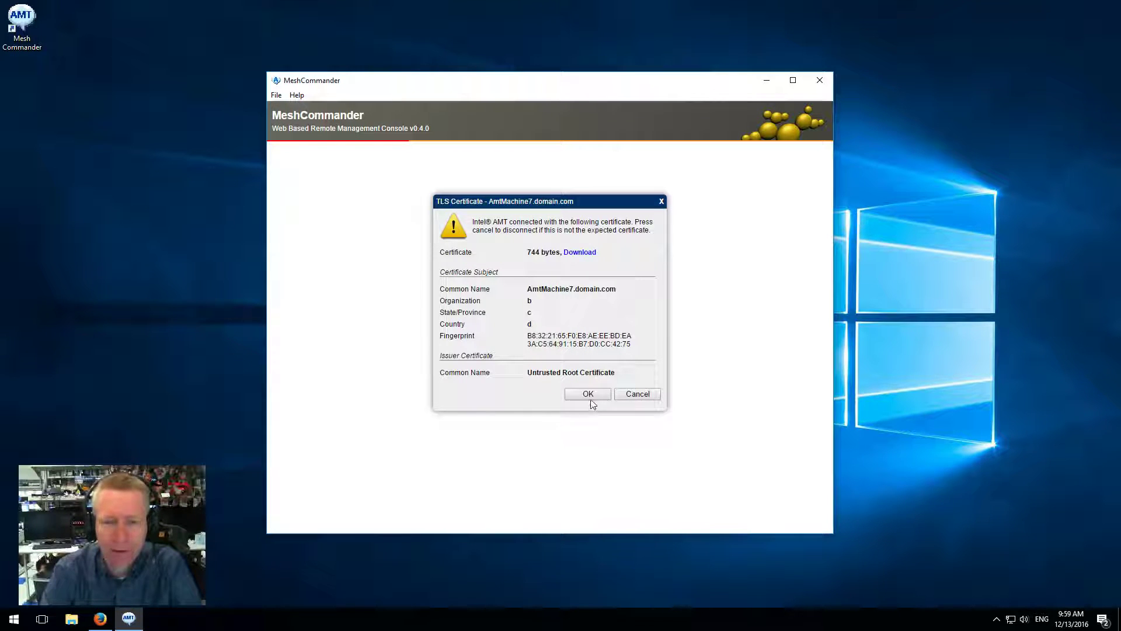
Step: Accept and pin the AmtMachine7.domain.com certificate, check its issuer, then disconnect
left_click(590, 395)
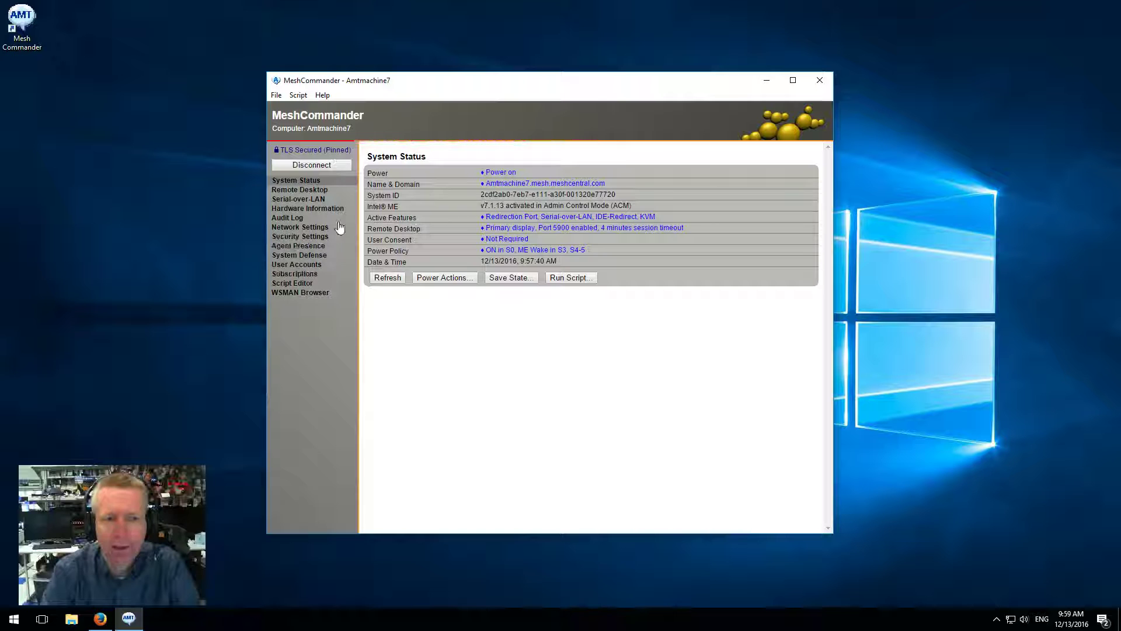
left_click(304, 151)
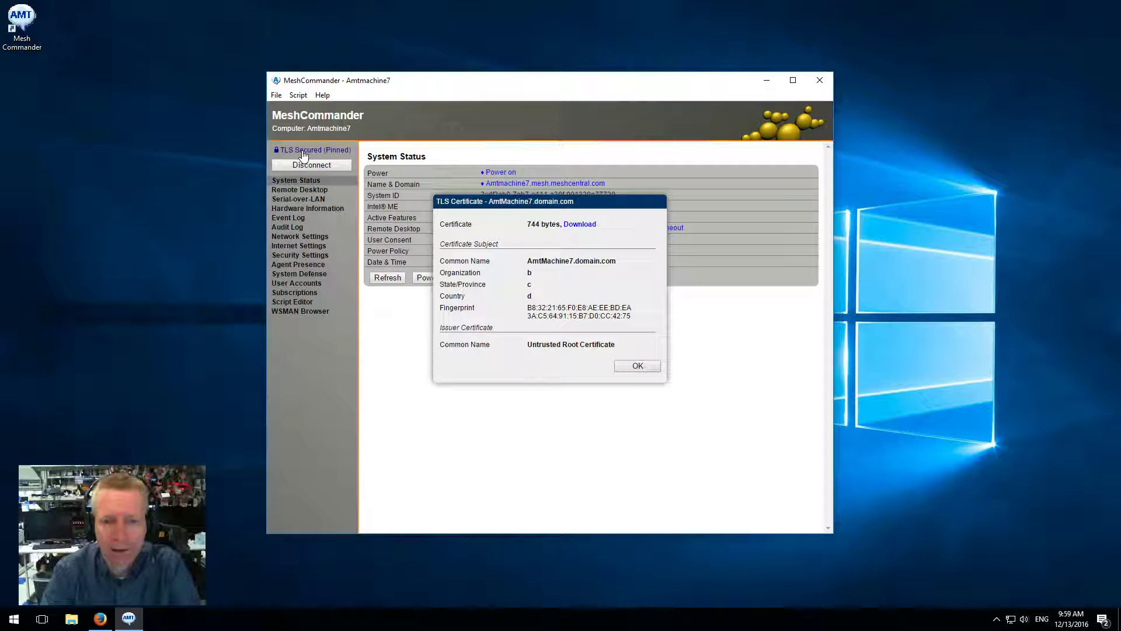
left_click(628, 369)
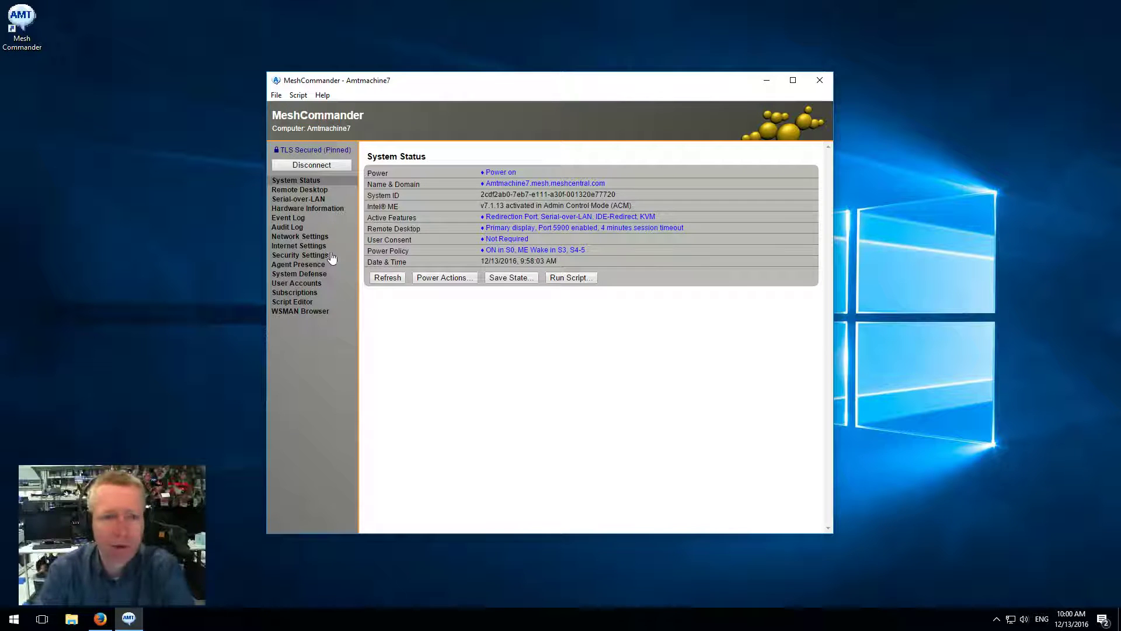
left_click(318, 167)
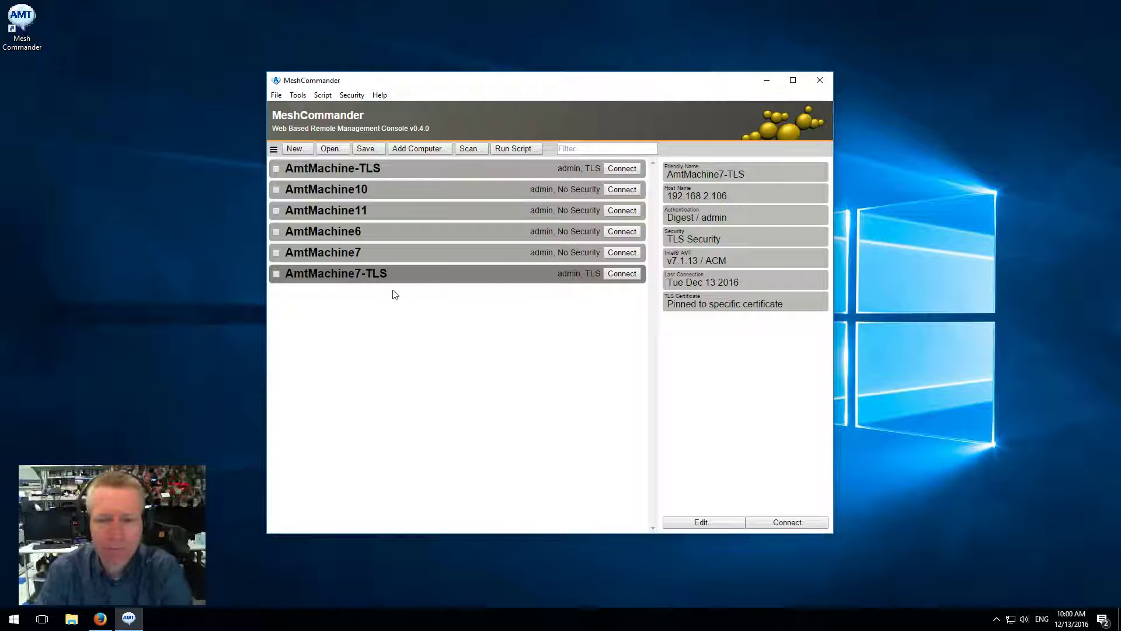
left_click(404, 258)
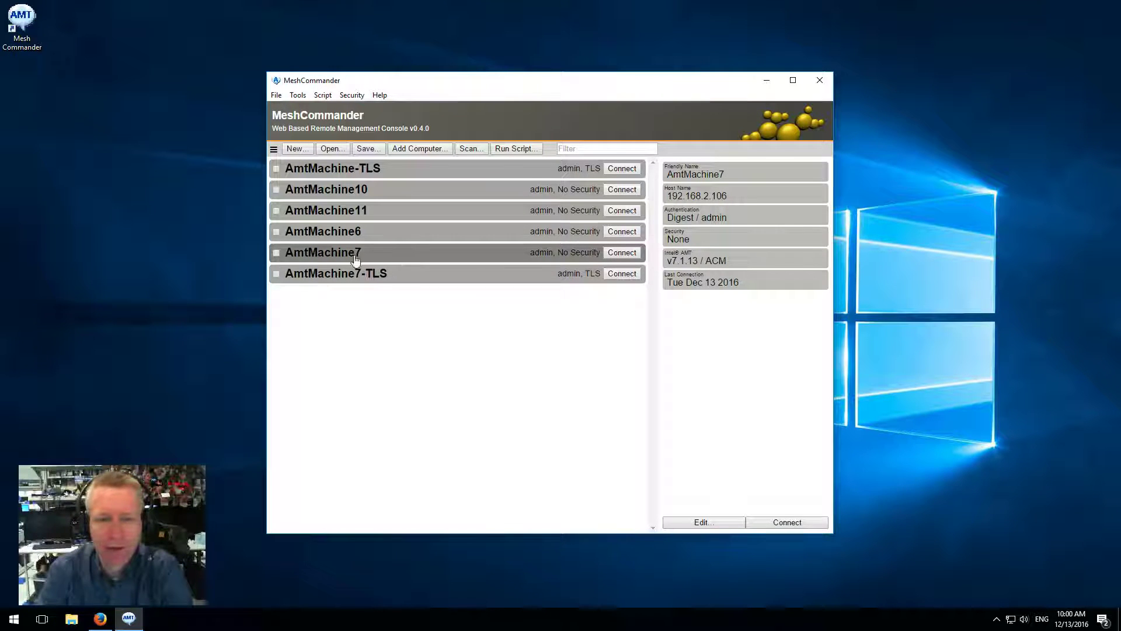
left_click(578, 276)
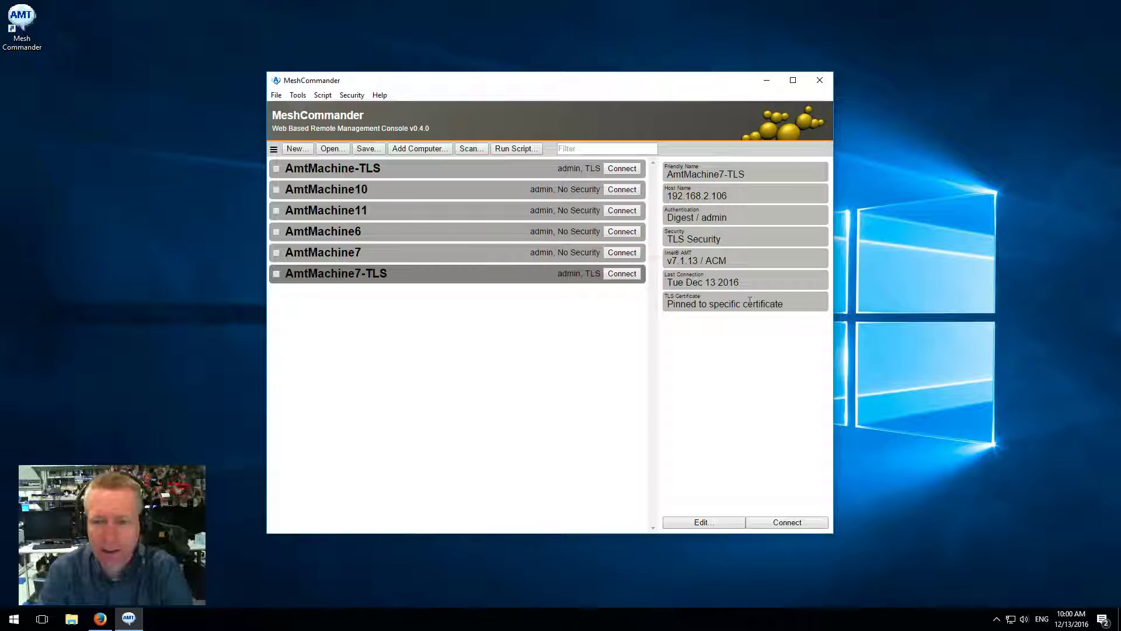
right_click(710, 304)
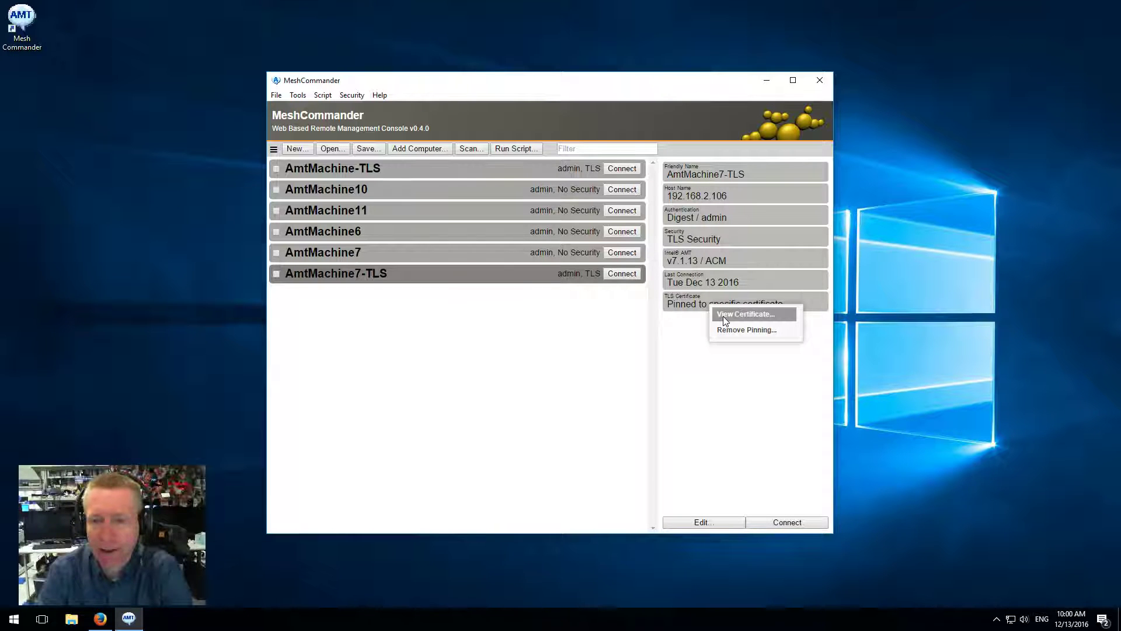
left_click(723, 316)
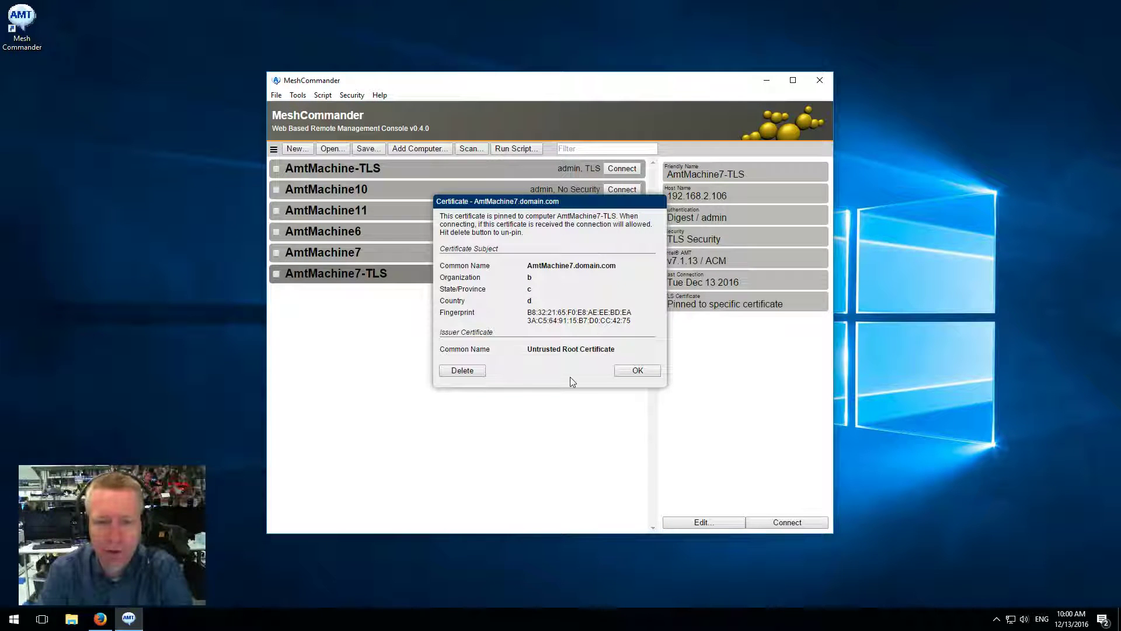
left_click(620, 370)
left_click(622, 273)
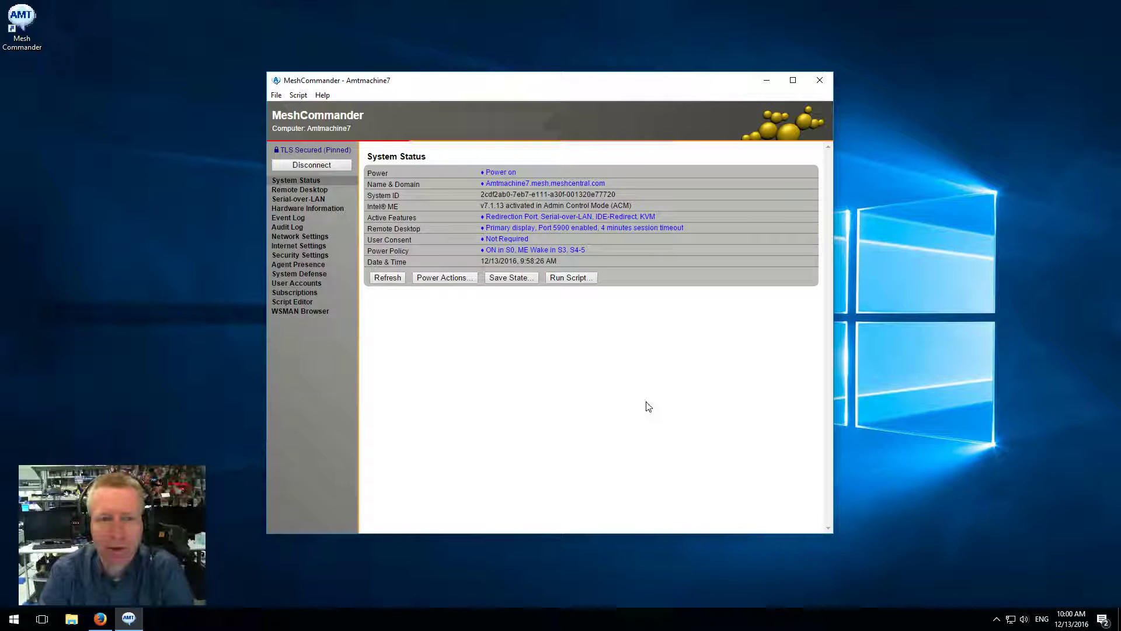
left_click(335, 151)
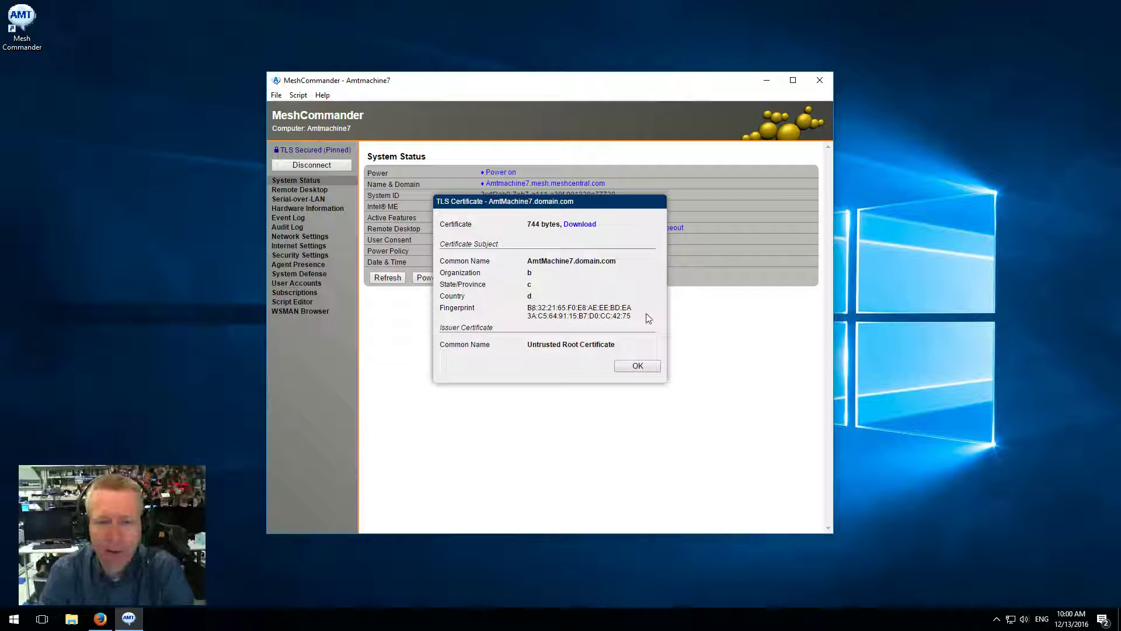
left_click(634, 366)
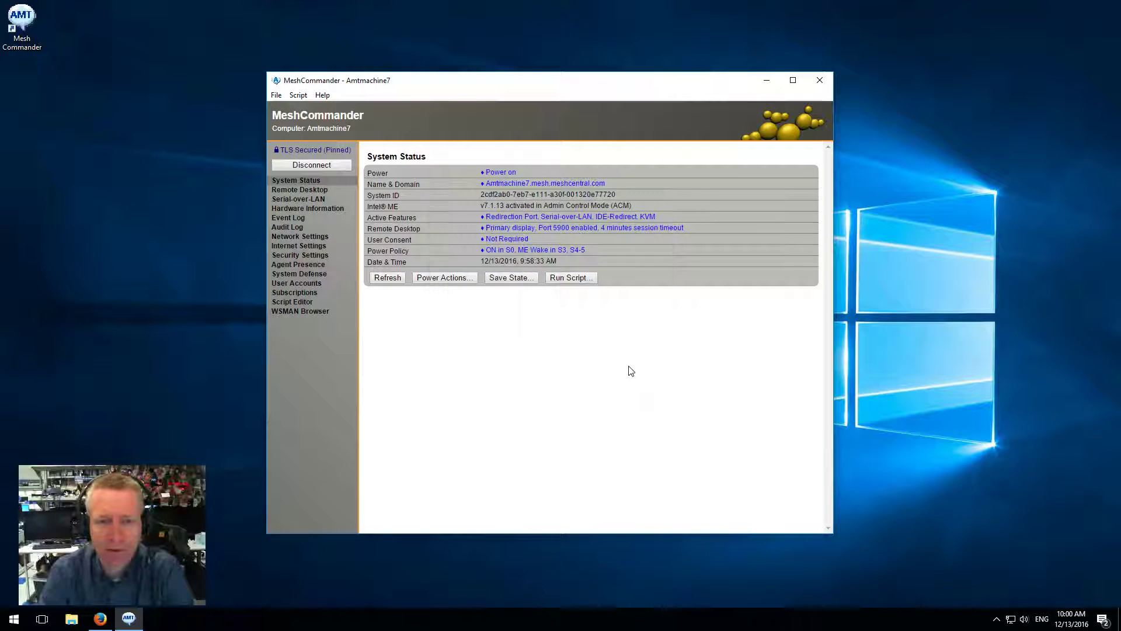
left_click(327, 166)
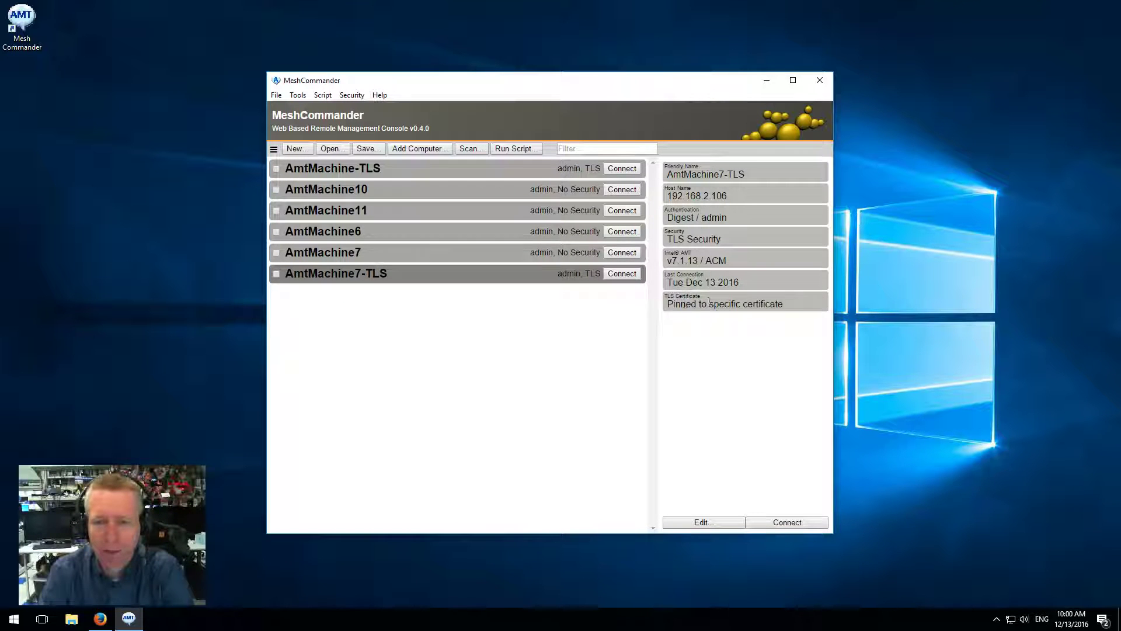
Step: View AmtMachine7-TLS's pinned certificate, then remove its pinning
right_click(709, 301)
left_click(726, 311)
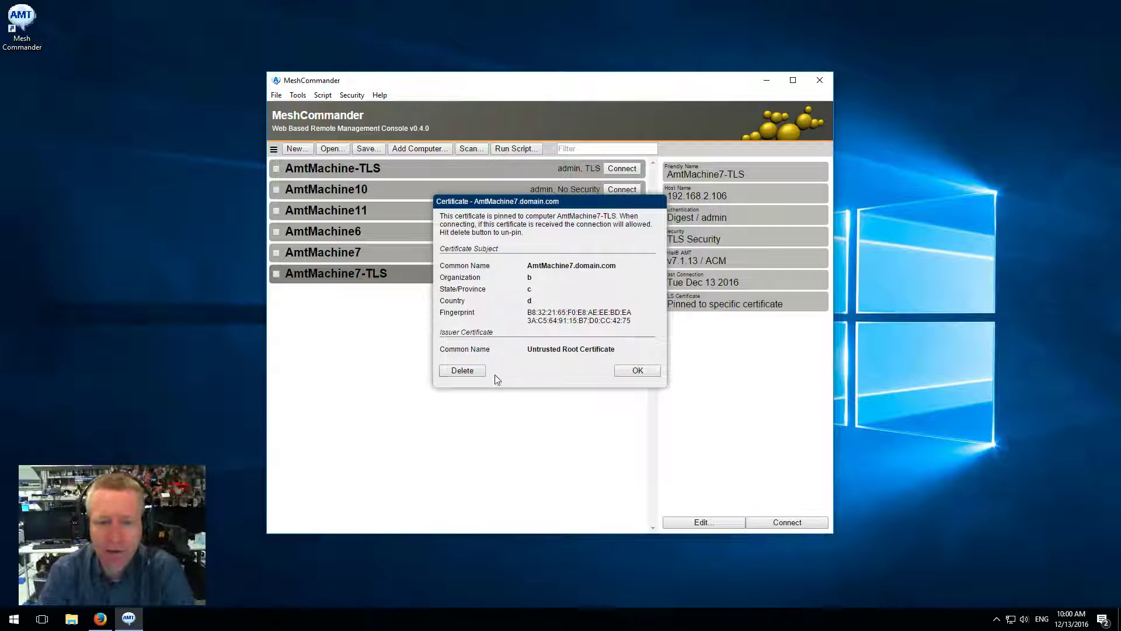
left_click(637, 372)
left_click(724, 304)
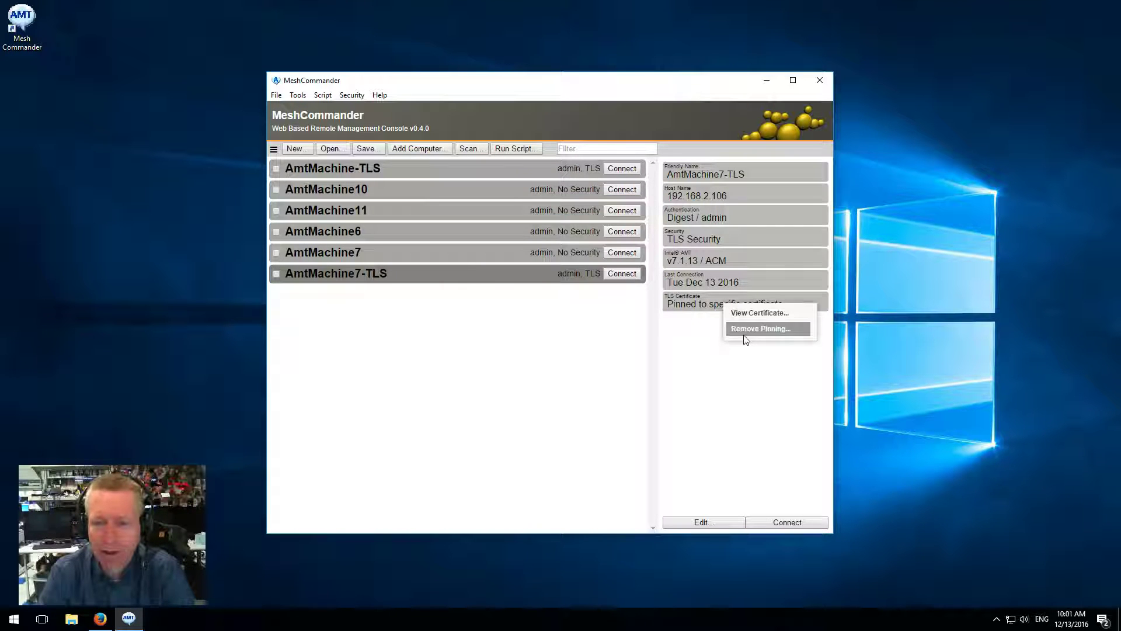
left_click(745, 329)
left_click(586, 238)
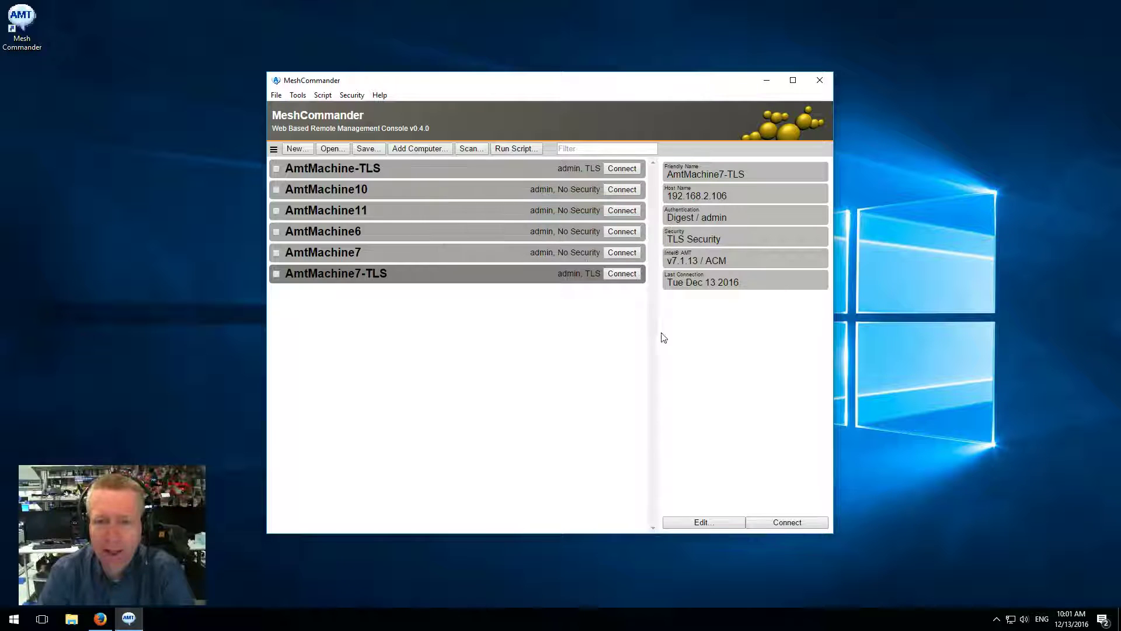
Step: Reconnect to AmtMachine7-TLS, accept the certificate to pin it again, and disconnect
left_click(622, 274)
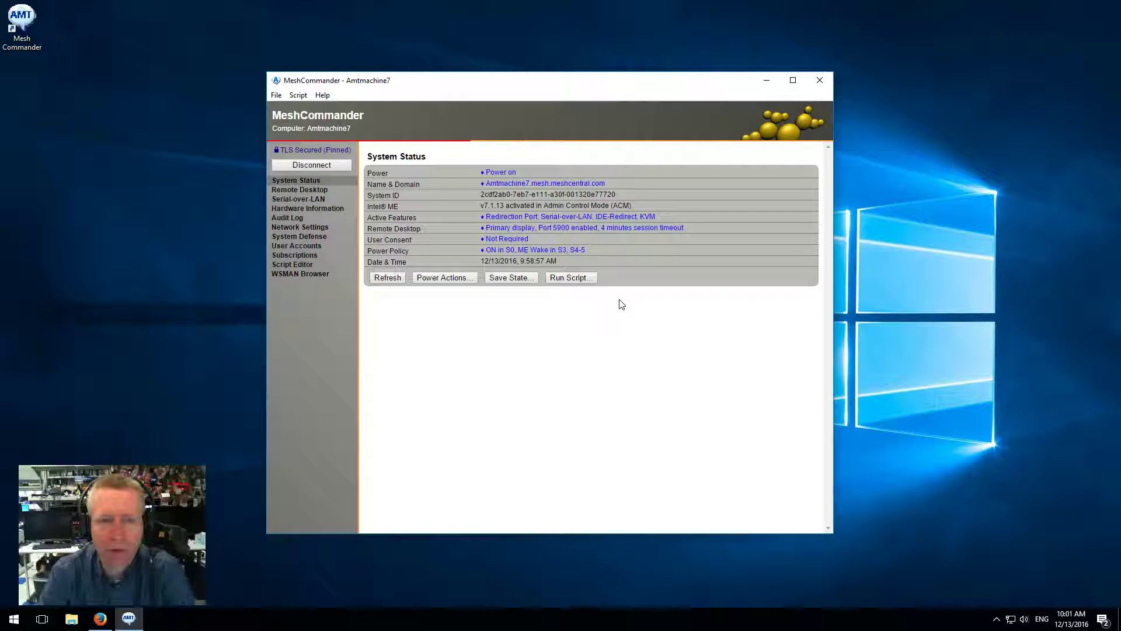
left_click(295, 166)
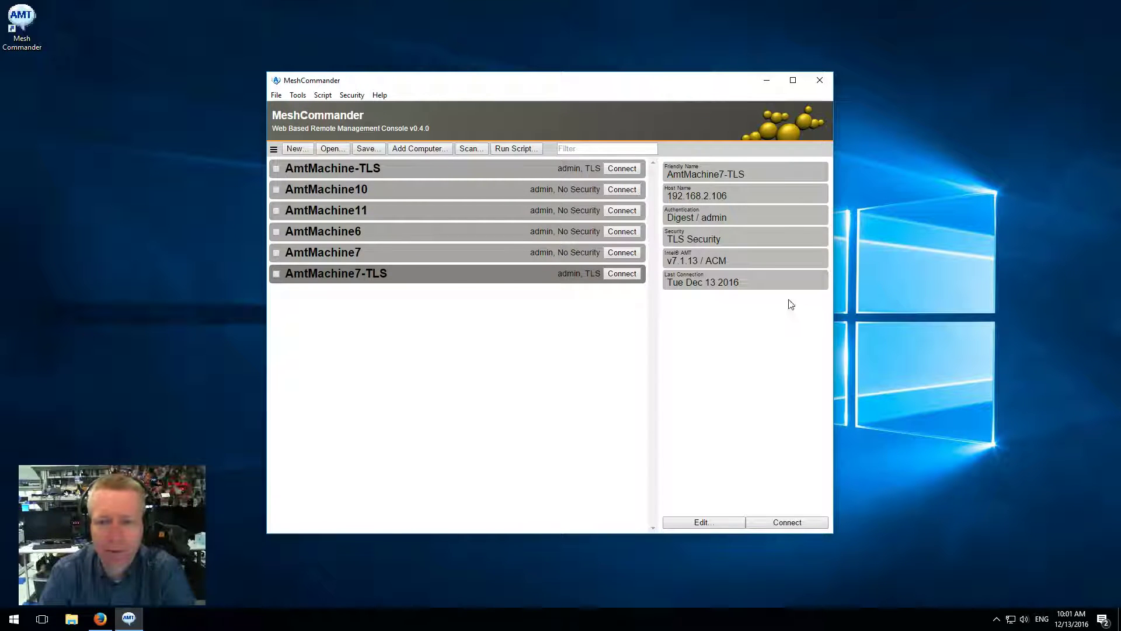
right_click(589, 280)
left_click(599, 286)
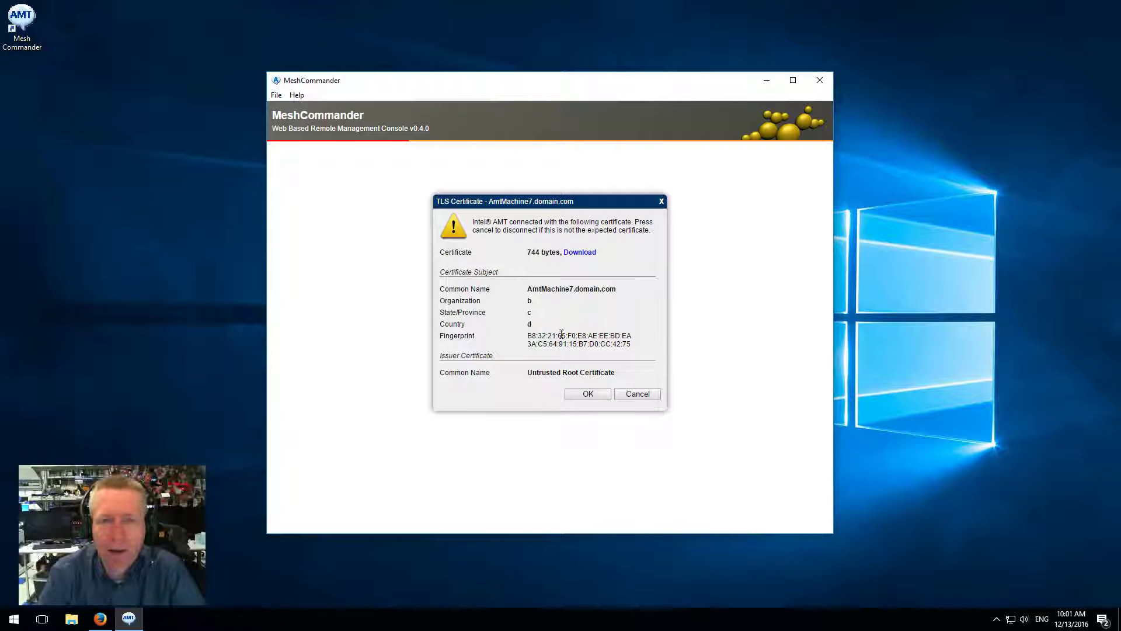
left_click(587, 394)
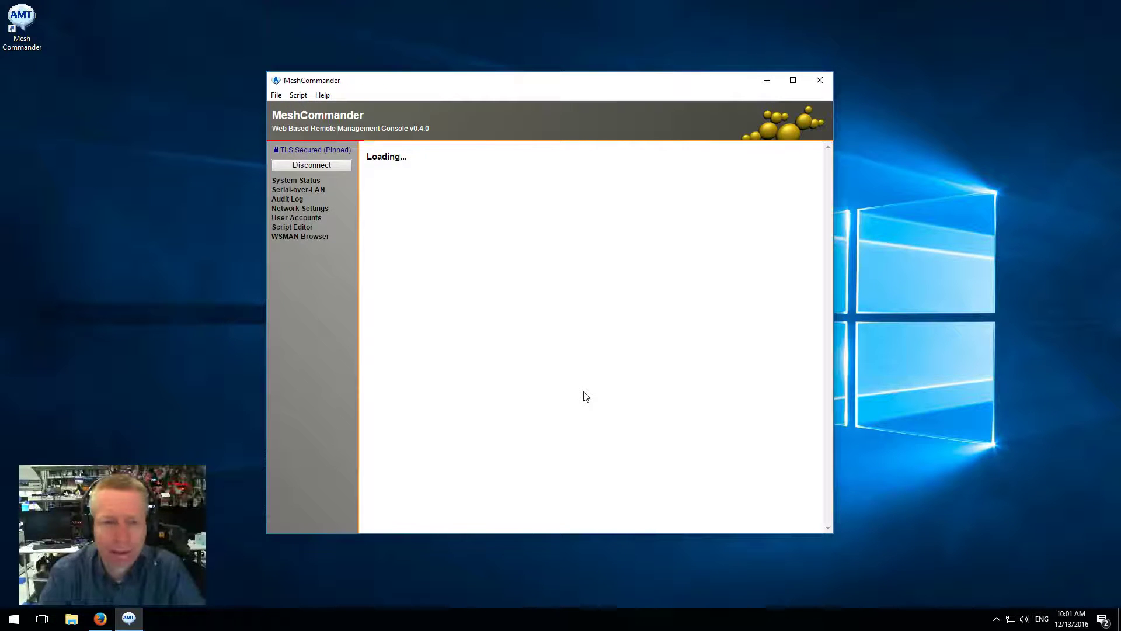
left_click(329, 166)
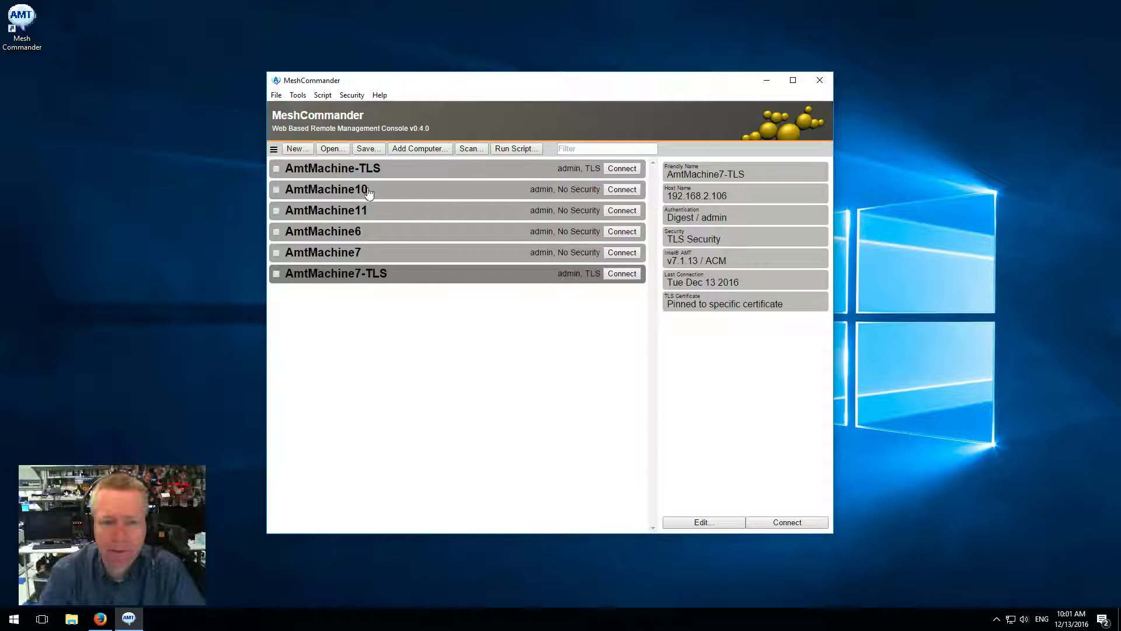
Step: Connect to AmtMachine7 and set its TLS to No Certificate, TLS Disabled
left_click(549, 256)
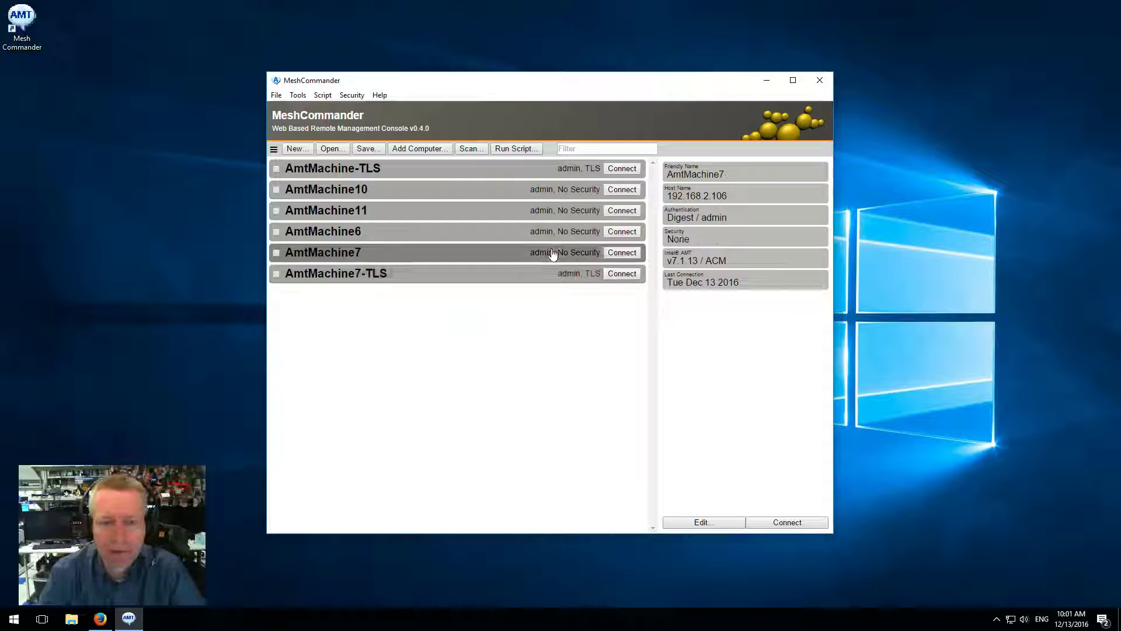
left_click(615, 254)
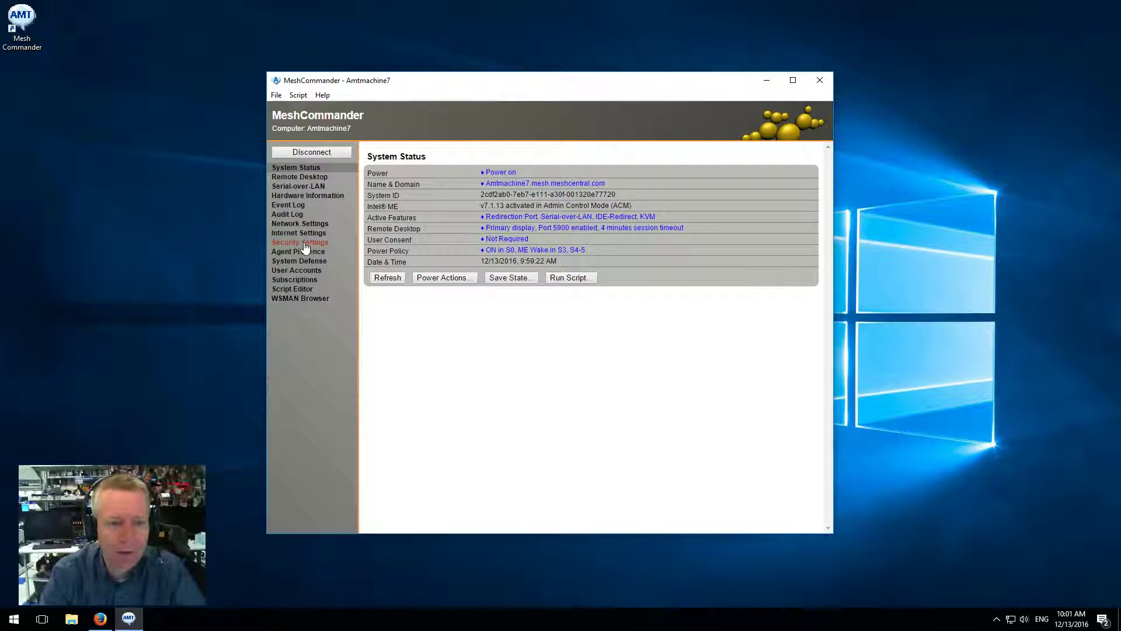
left_click(302, 243)
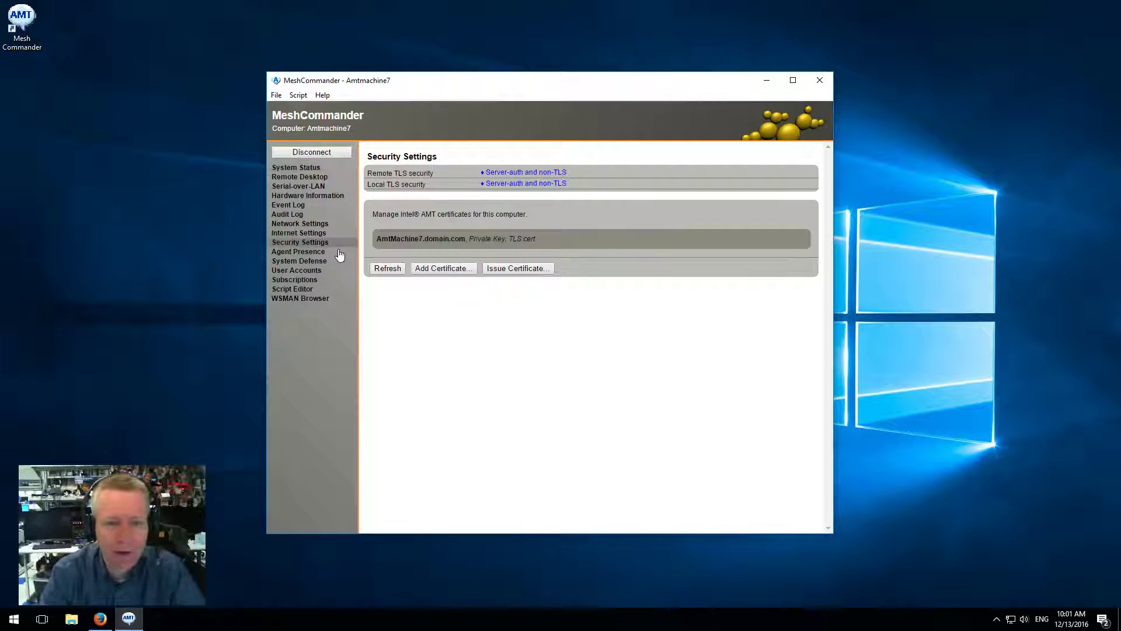
left_click(530, 177)
left_click(532, 218)
left_click(540, 235)
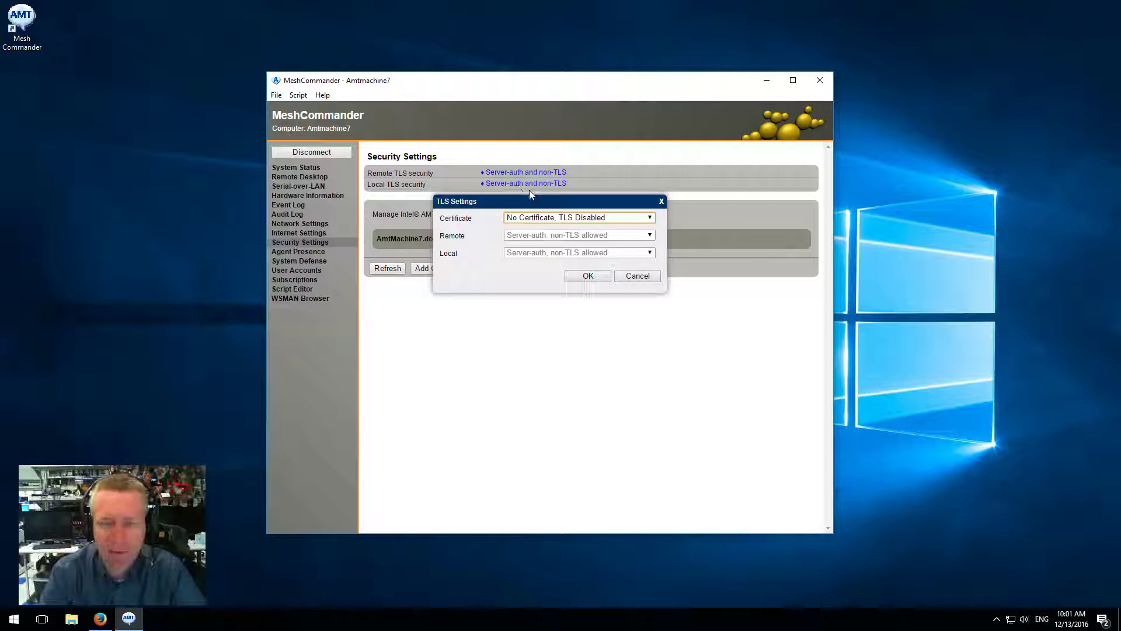
left_click(586, 277)
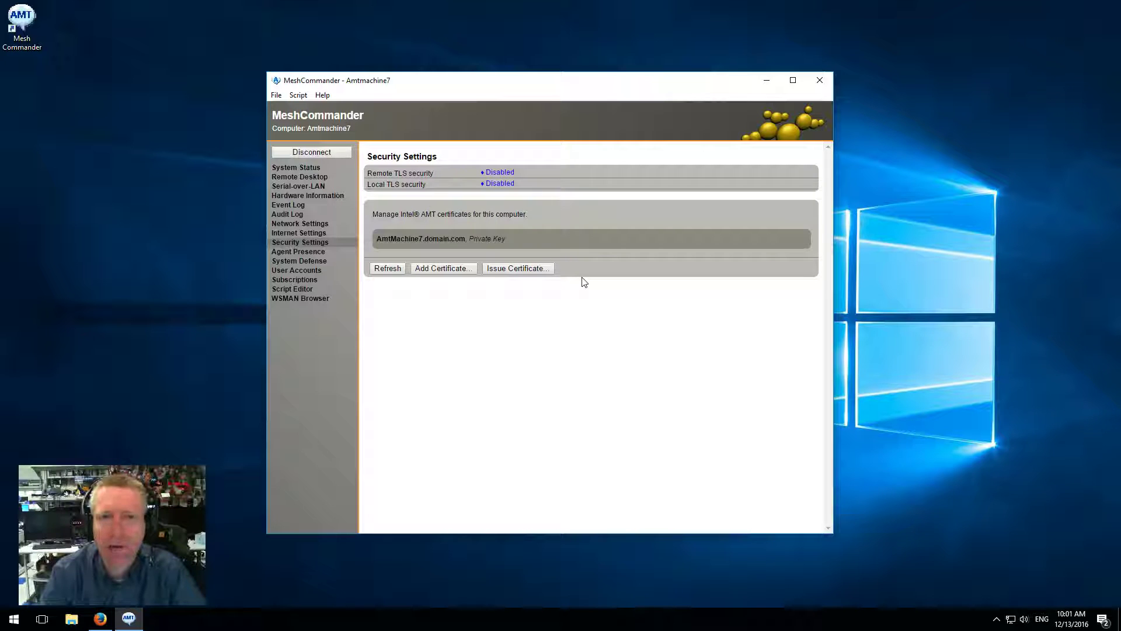
Step: Delete the AMT certificate signed by the untrusted root and disconnect
left_click(490, 246)
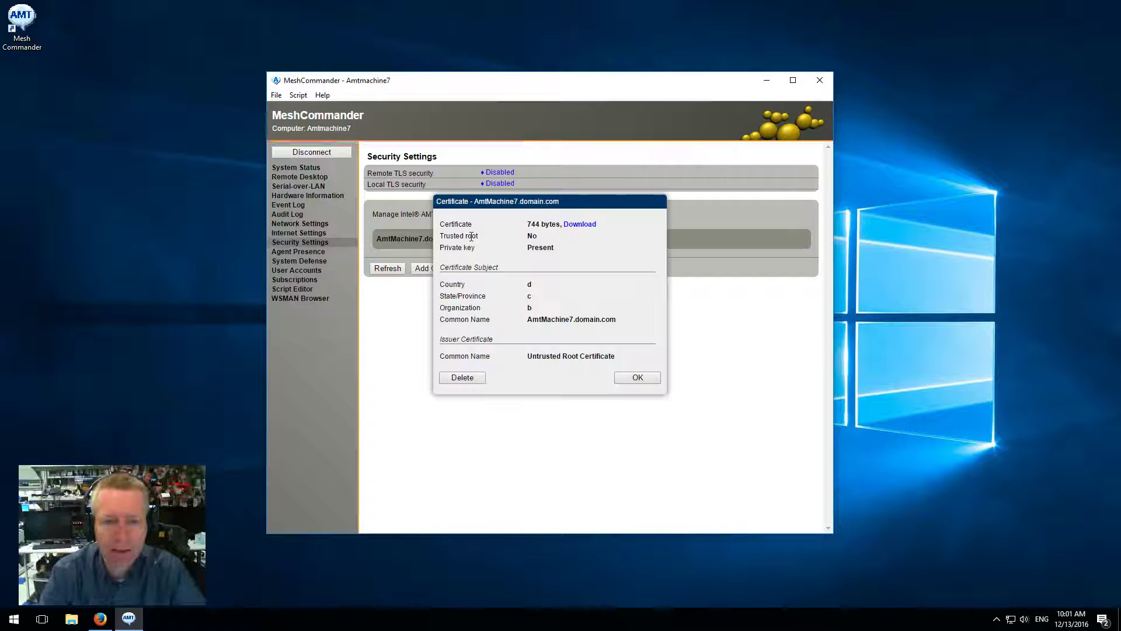
left_click(480, 379)
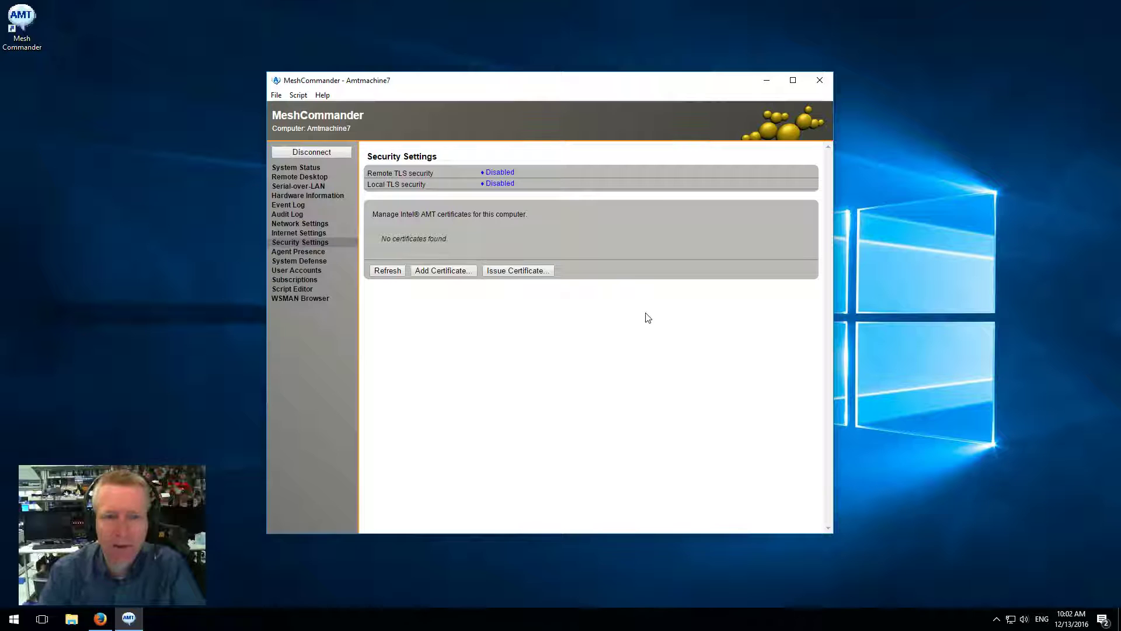
left_click(312, 153)
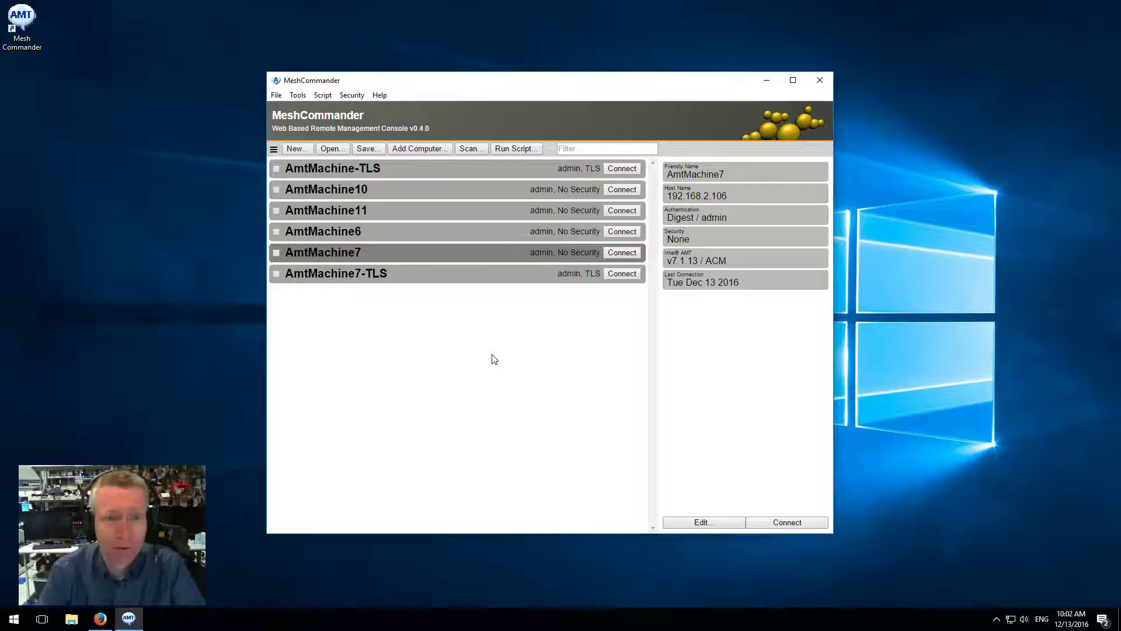
Step: In the Certificate Manager, start a new root certificate with common name MyTestRootCert
left_click(274, 151)
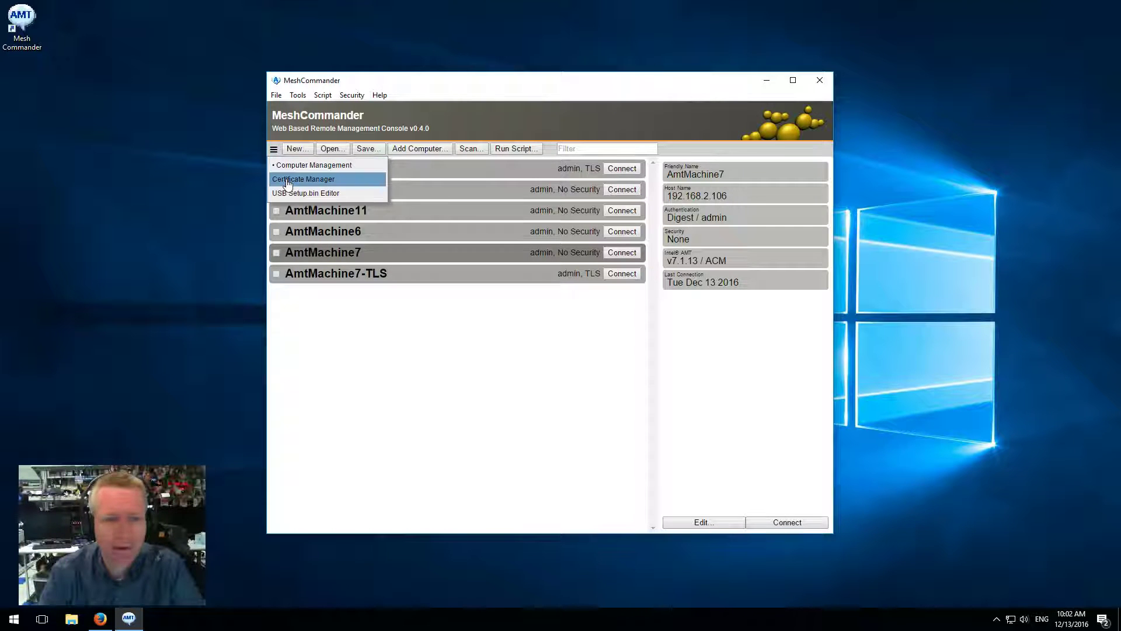
left_click(288, 183)
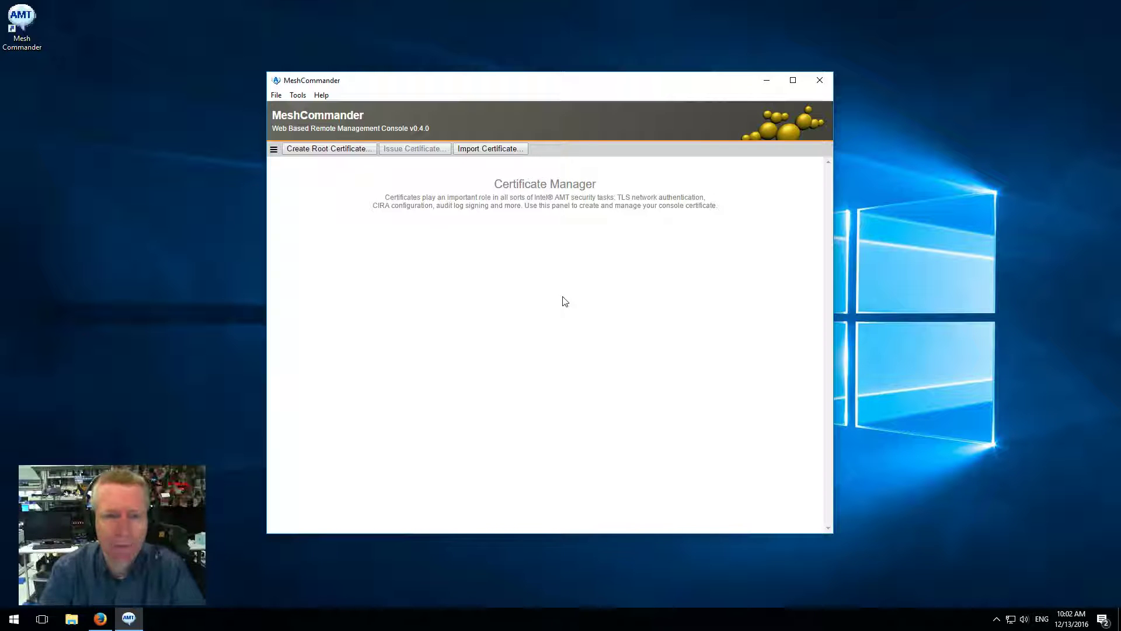
left_click(352, 150)
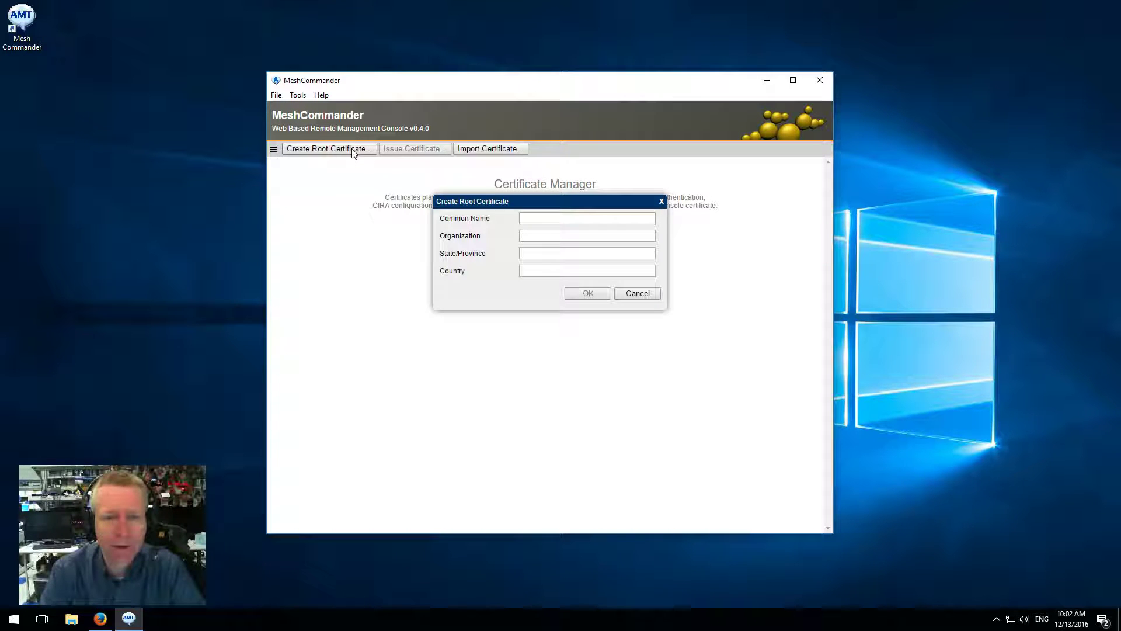
left_click(540, 217)
type("MyTestRootACert")
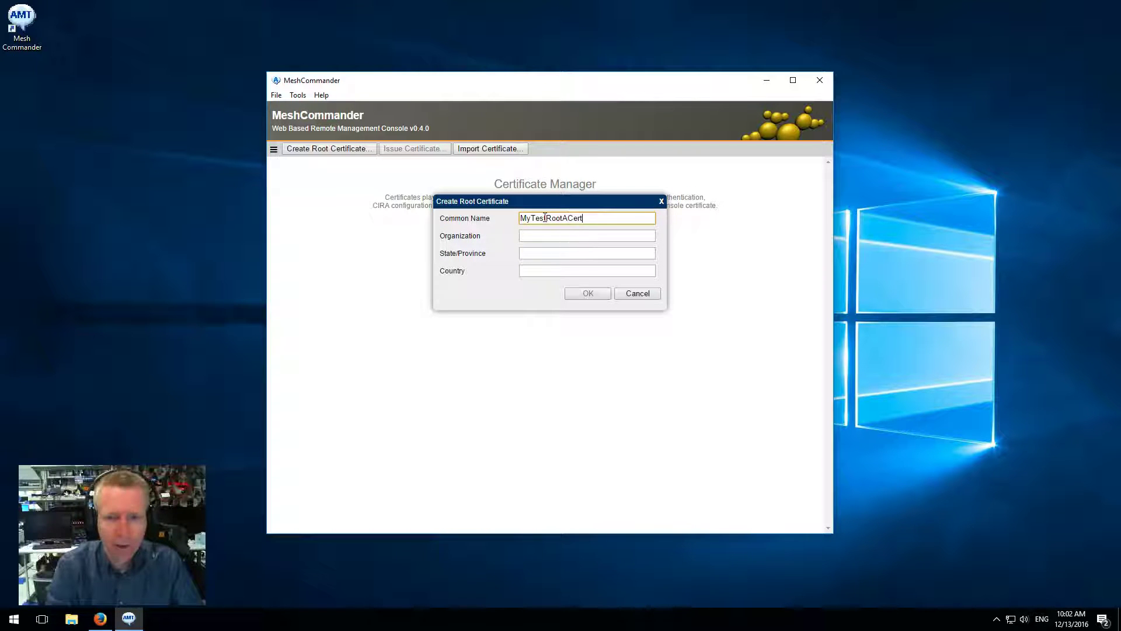
key("Tab")
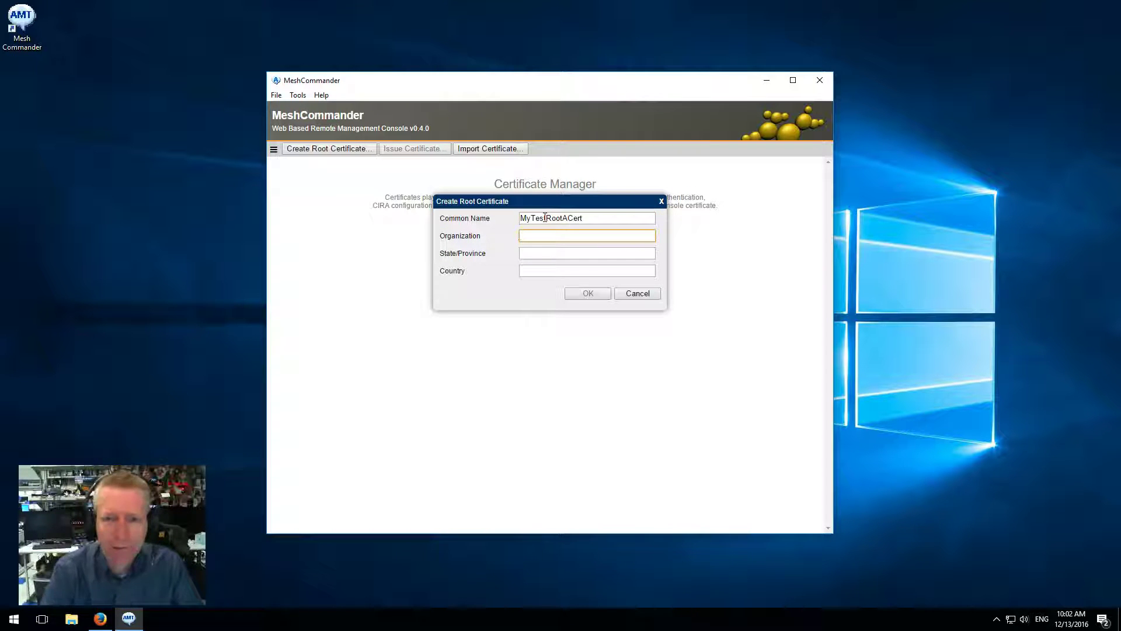
left_click(567, 218)
Step: Fill in organization a, state b and country c, and create the root certificate
left_click(612, 234)
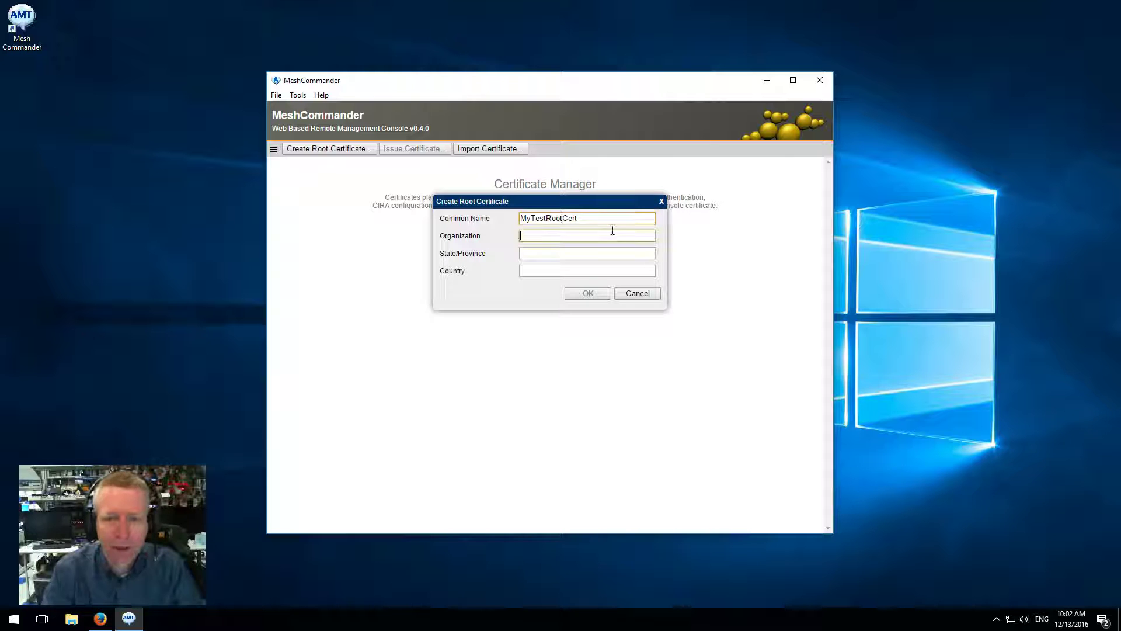
type("a")
left_click(593, 253)
type("b")
left_click(589, 269)
type("c")
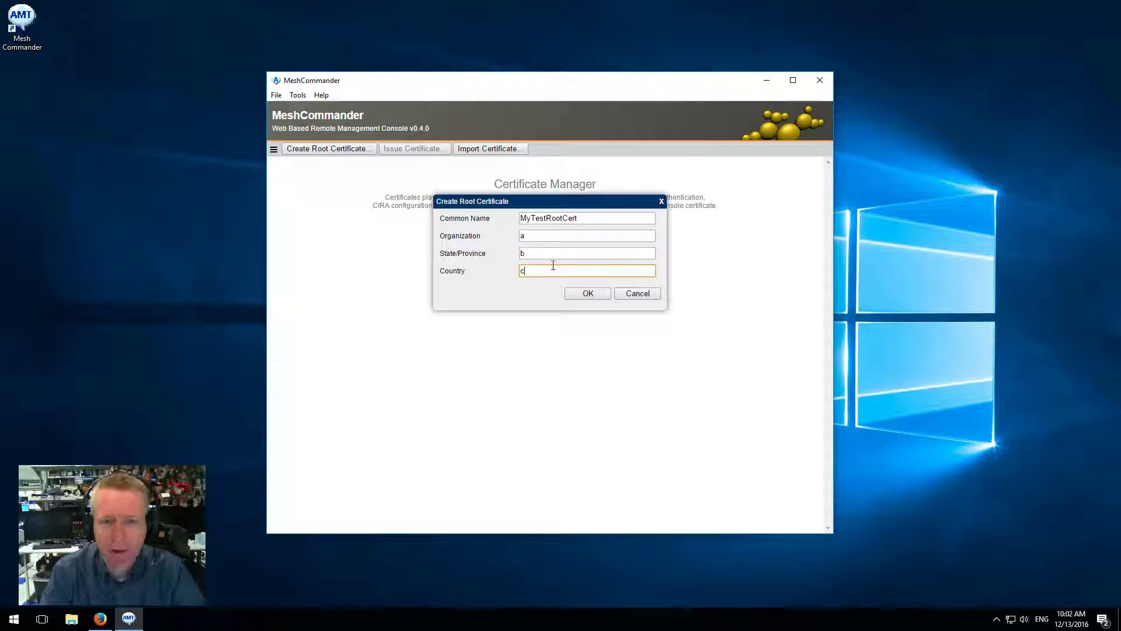
left_click(585, 294)
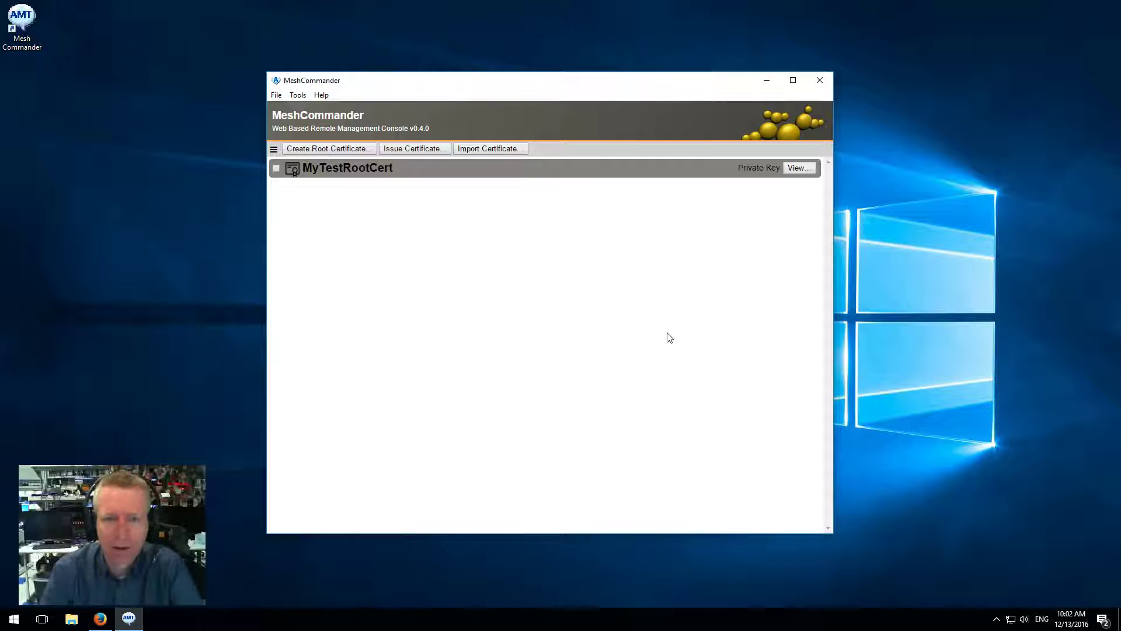
Step: Tick 'This is a trusted certificate' in MyTestRootCert's details and confirm
right_click(470, 171)
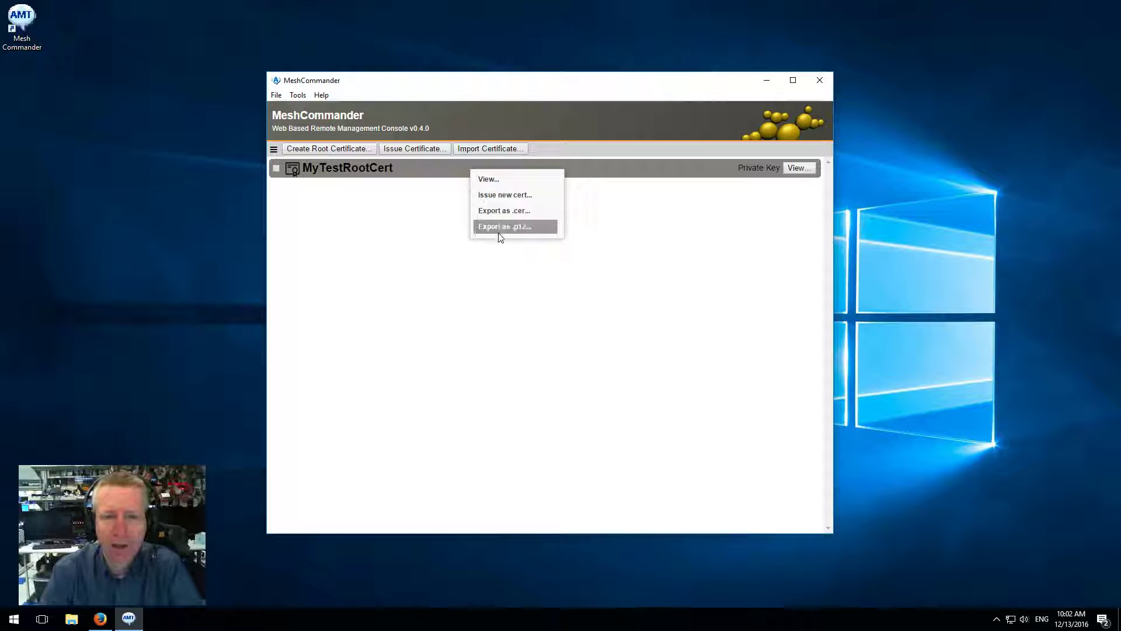
left_click(465, 216)
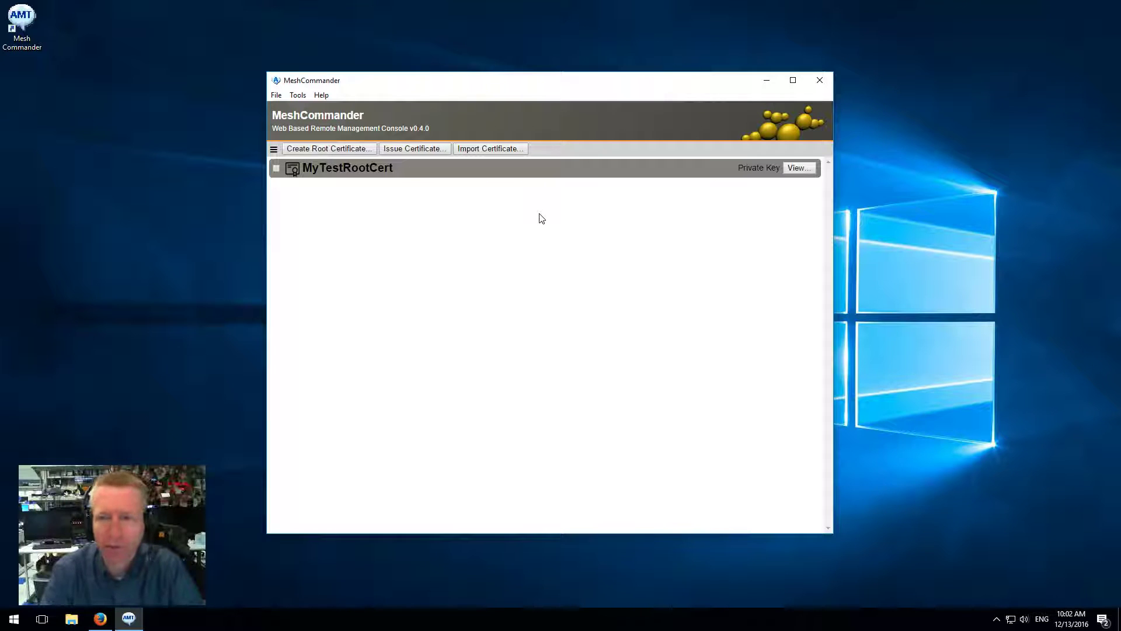
left_click(802, 170)
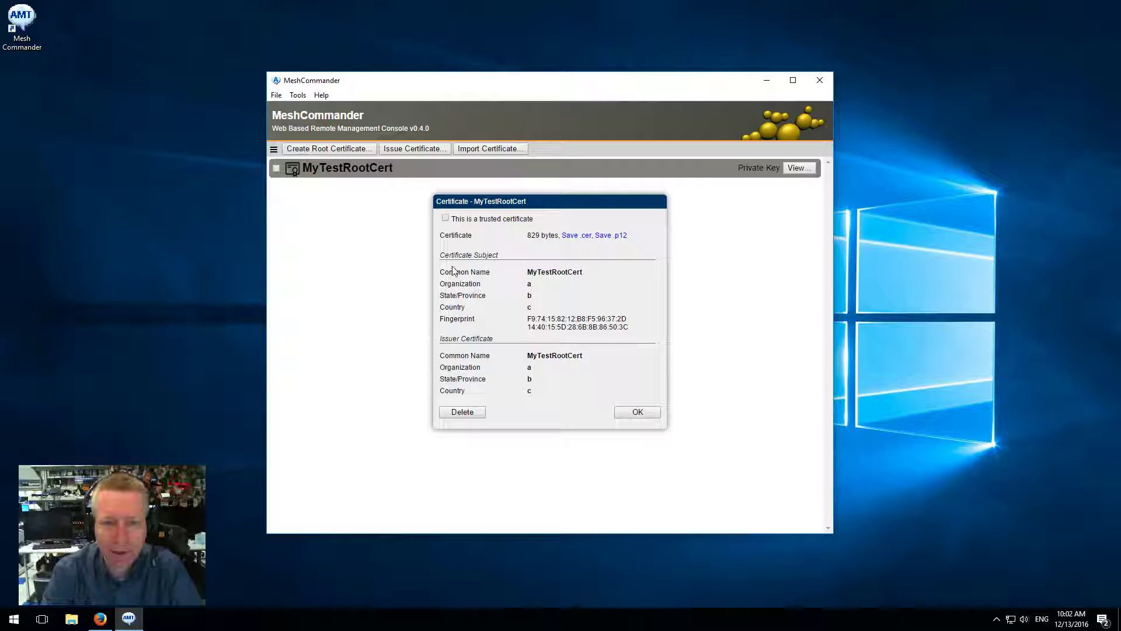
left_click(446, 218)
left_click(646, 415)
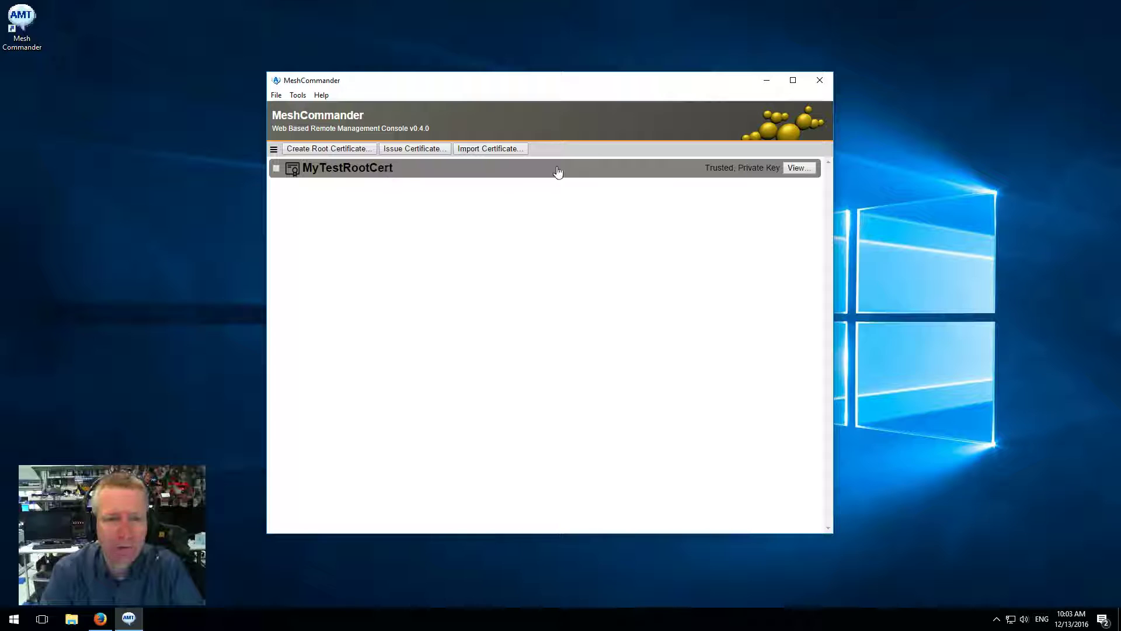
Step: Remove AmtMachine7-TLS's pinned TLS certificate, then connect to AmtMachine7
left_click(274, 150)
left_click(289, 163)
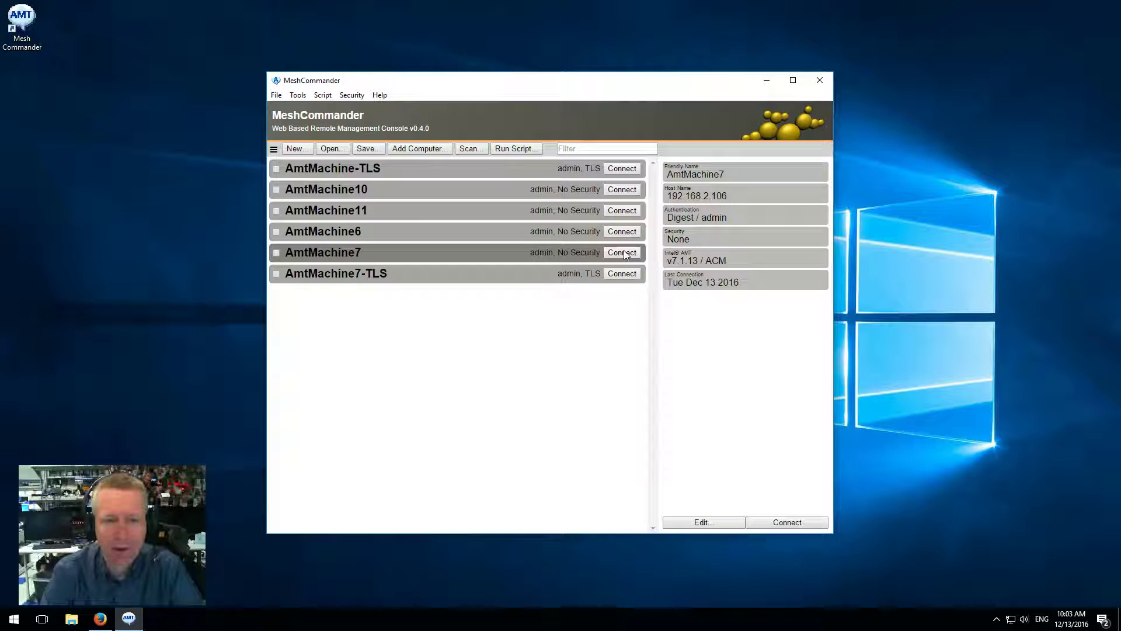
left_click(535, 278)
left_click(746, 310)
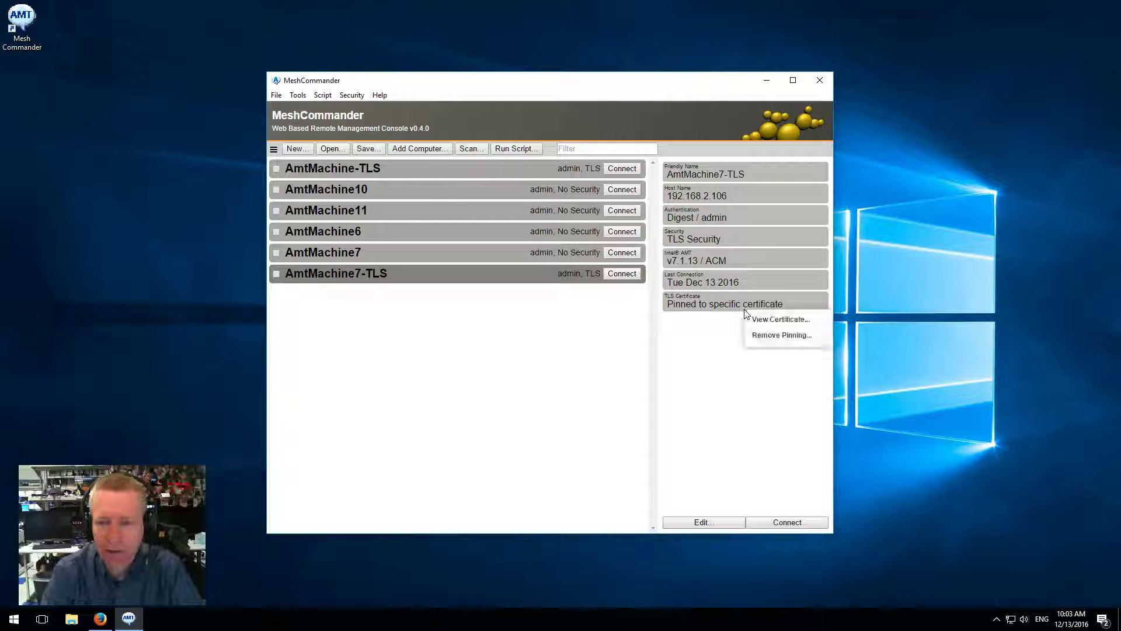
left_click(762, 336)
left_click(589, 235)
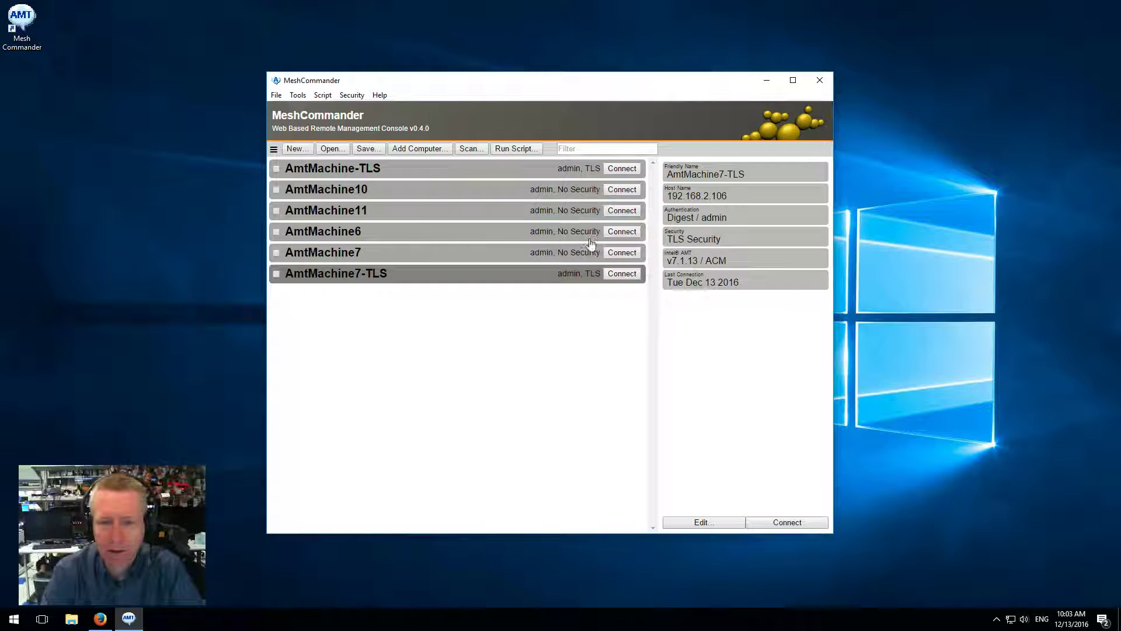
left_click(497, 257)
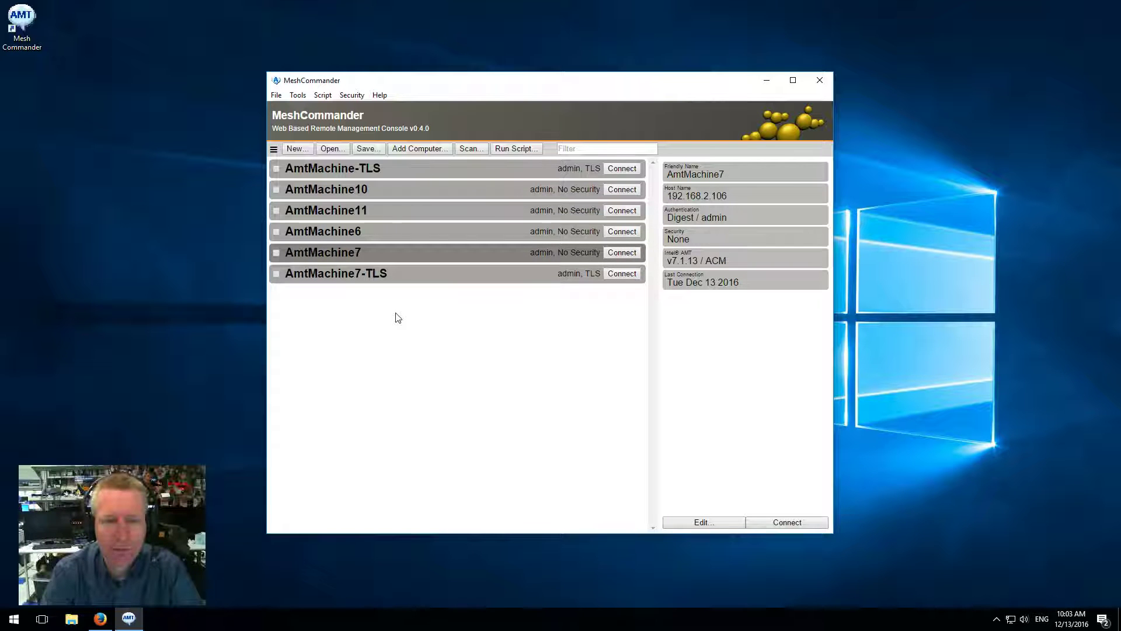
left_click(621, 253)
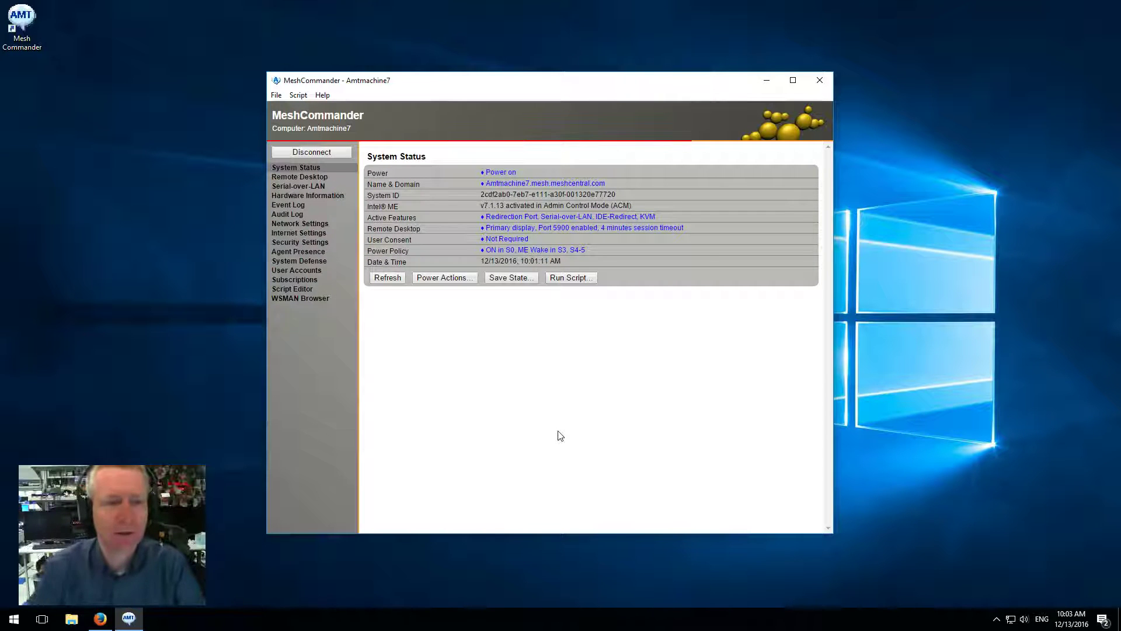
Step: In AmtMachine7's security settings, start a new certificate signed by MyTestRootCert from the certificate manager
left_click(297, 244)
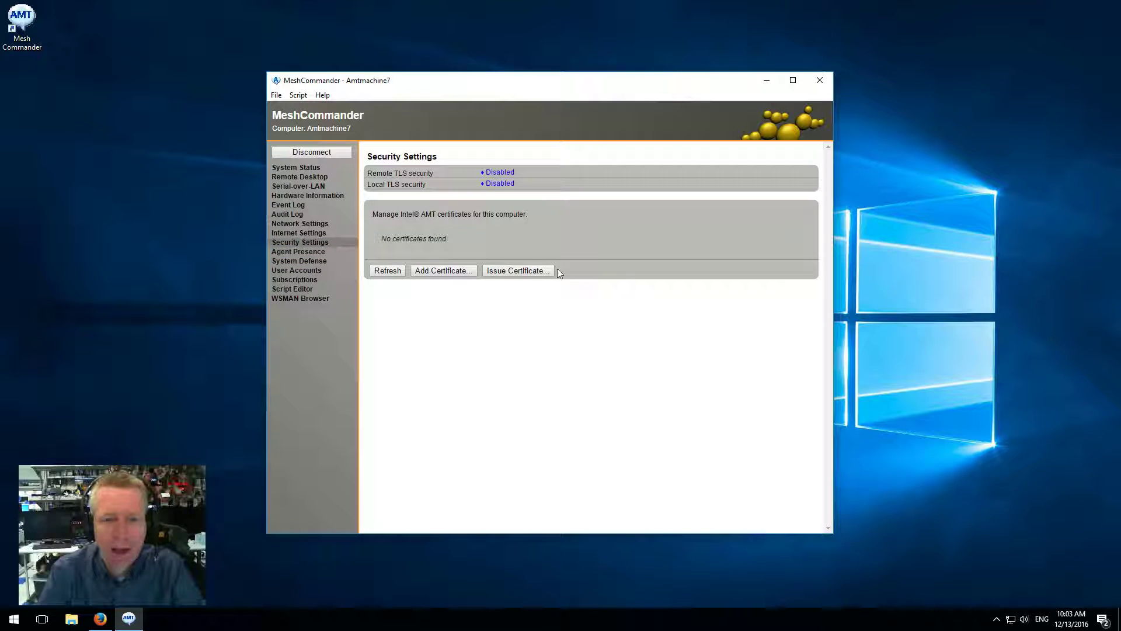
left_click(537, 272)
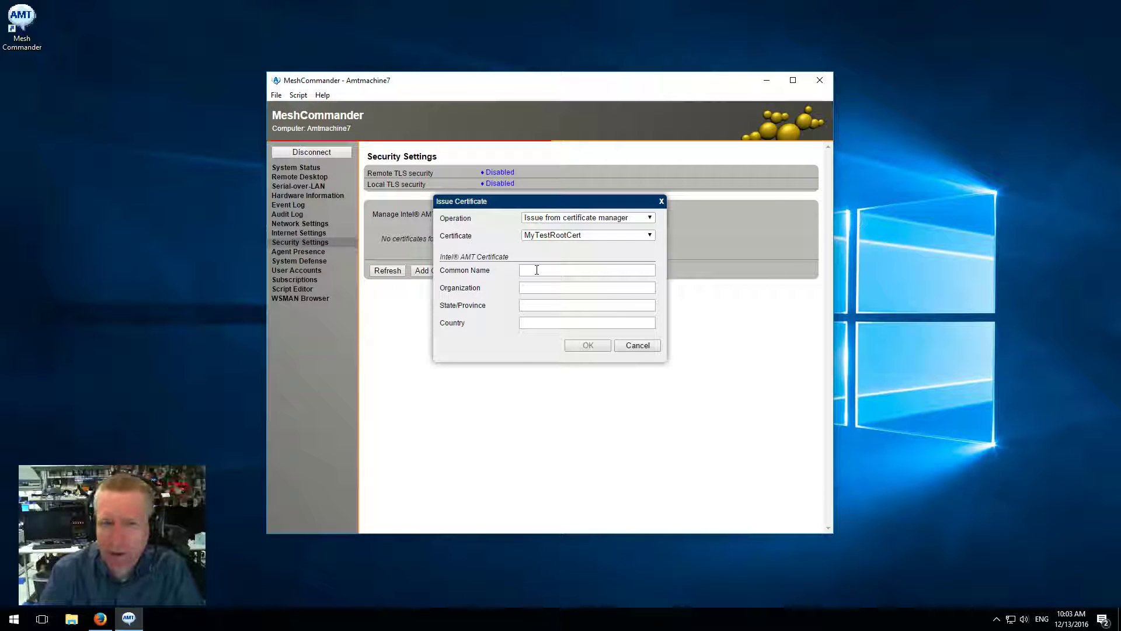
left_click(560, 219)
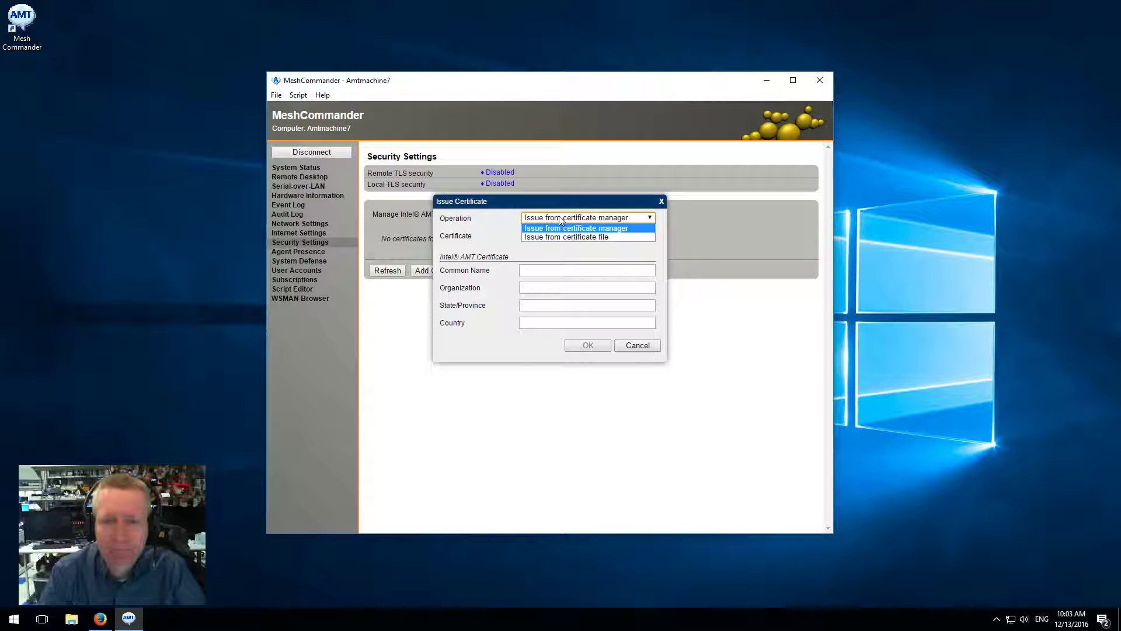
left_click(565, 219)
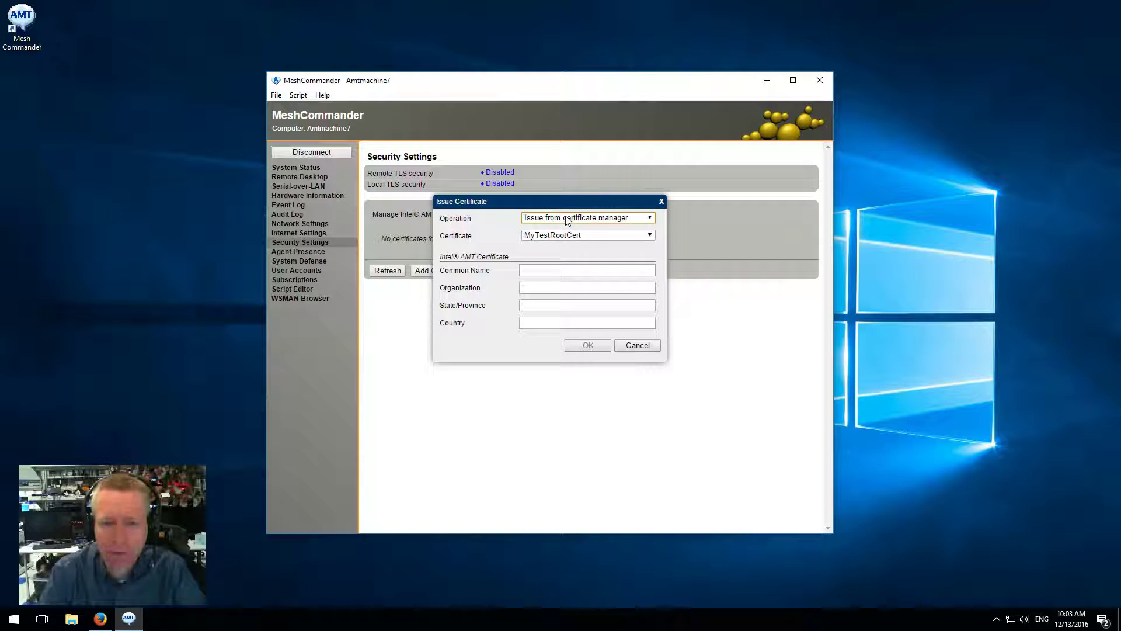
left_click(568, 219)
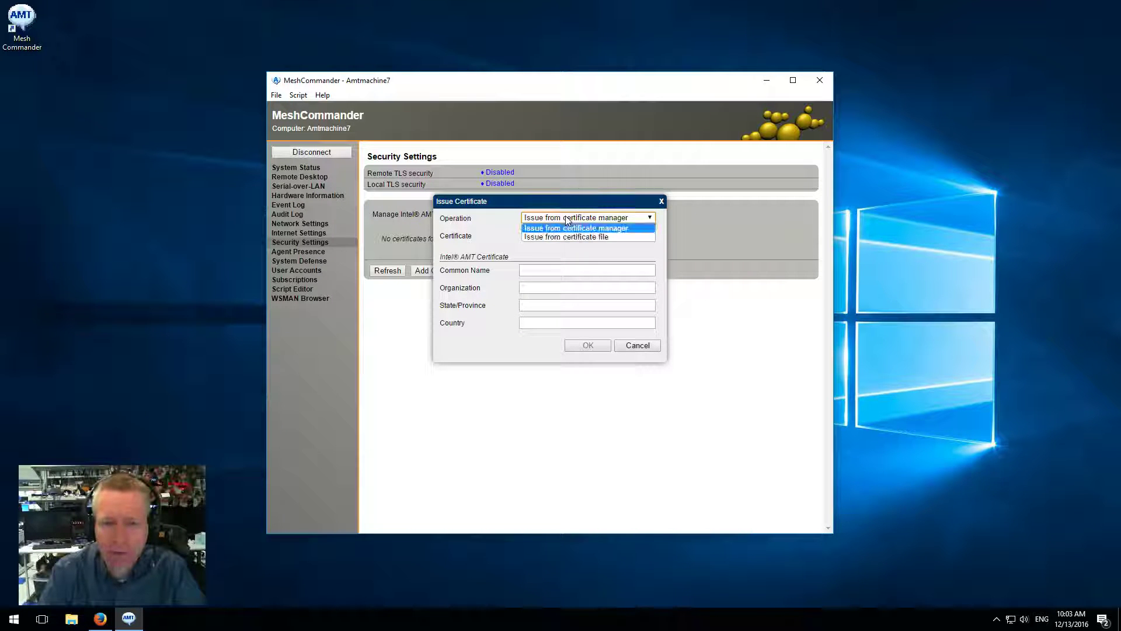
left_click(588, 238)
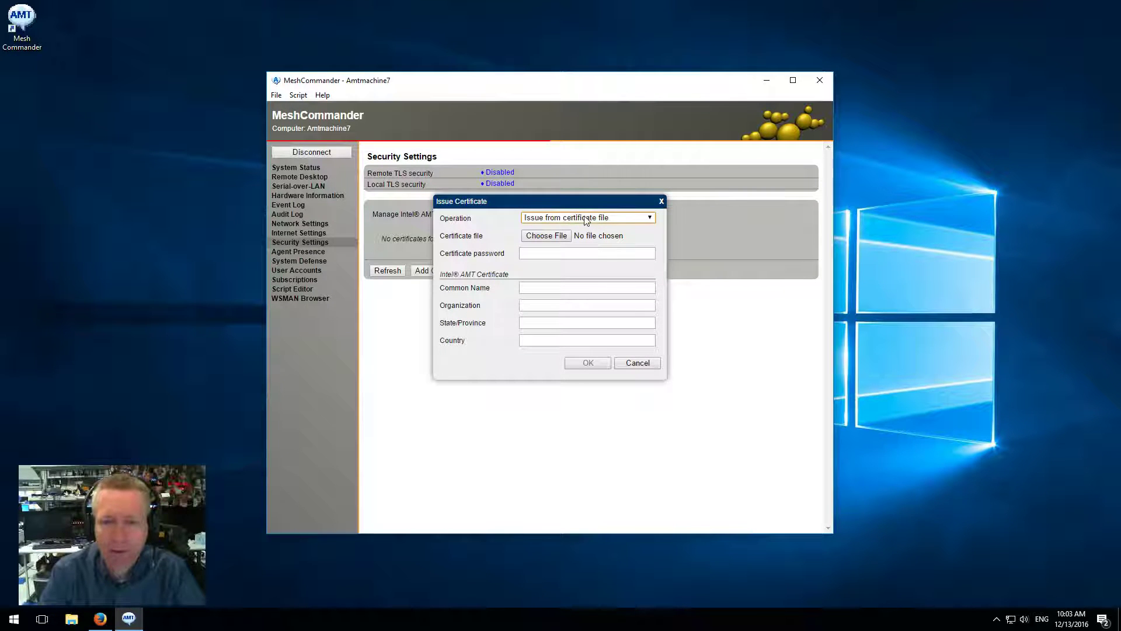
left_click(584, 222)
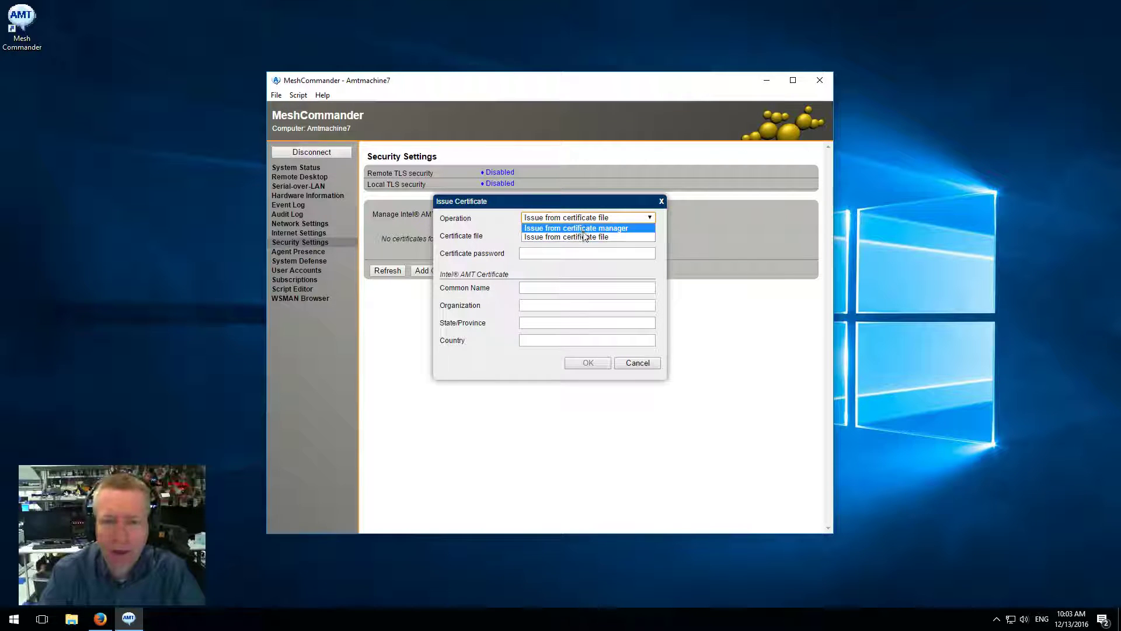
left_click(584, 228)
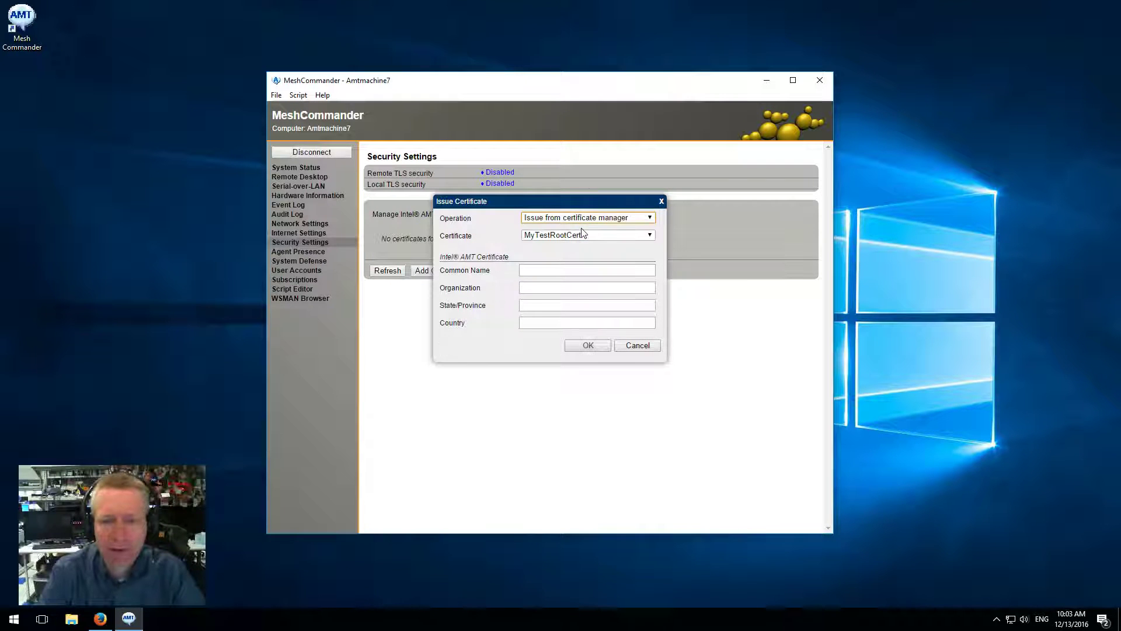
left_click(567, 236)
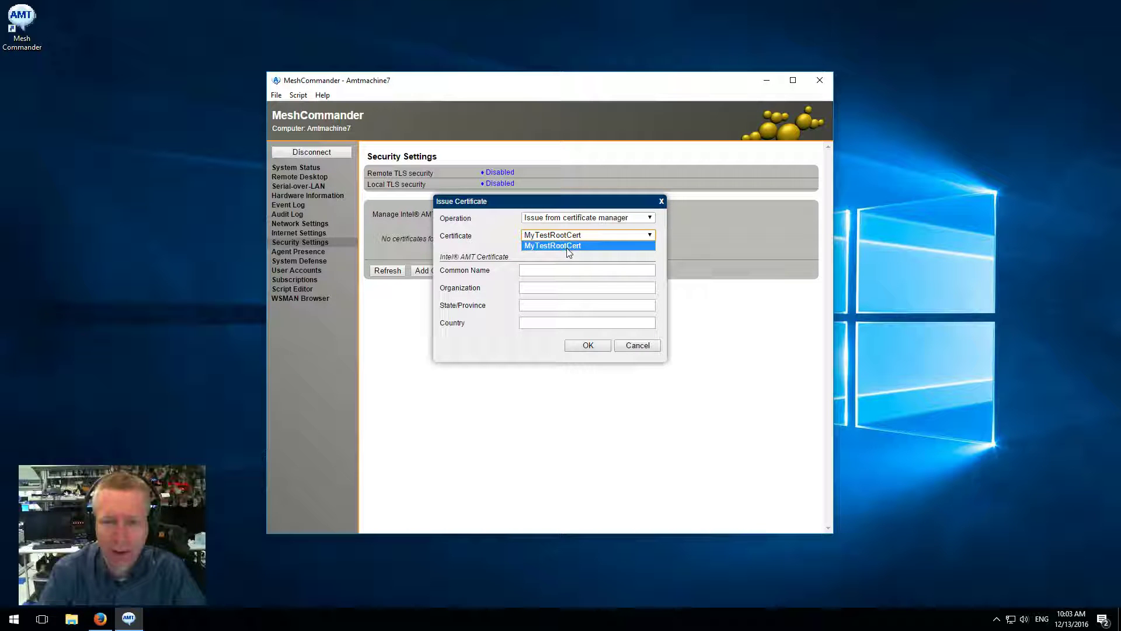
left_click(564, 246)
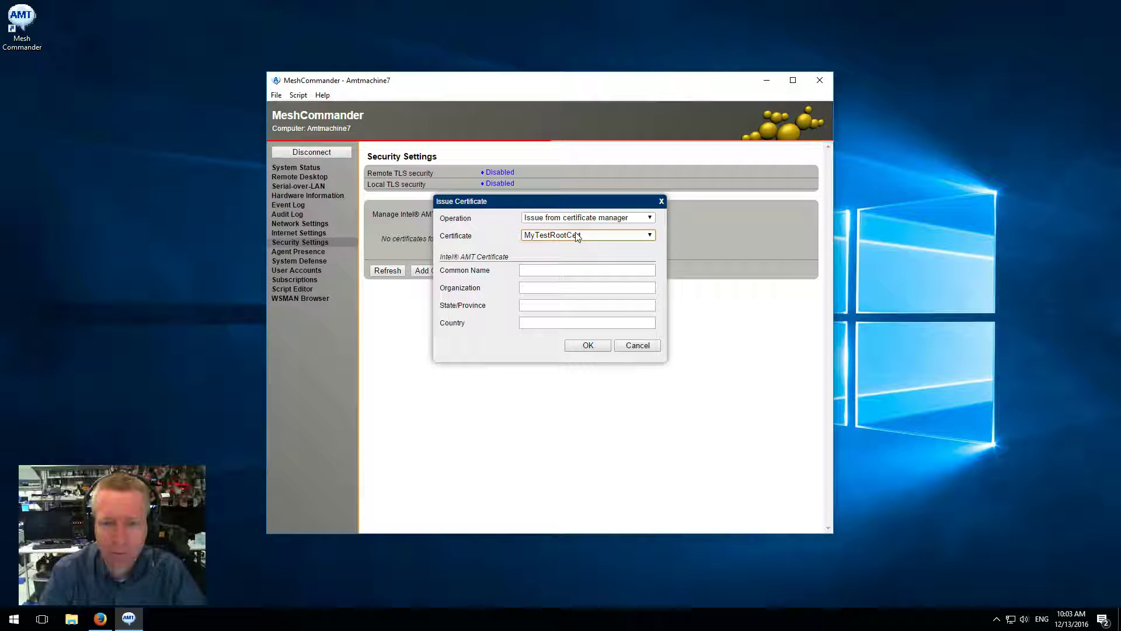
Step: Issue the certificate with common name AmtMachine7, organization a, state b, country c
left_click(552, 271)
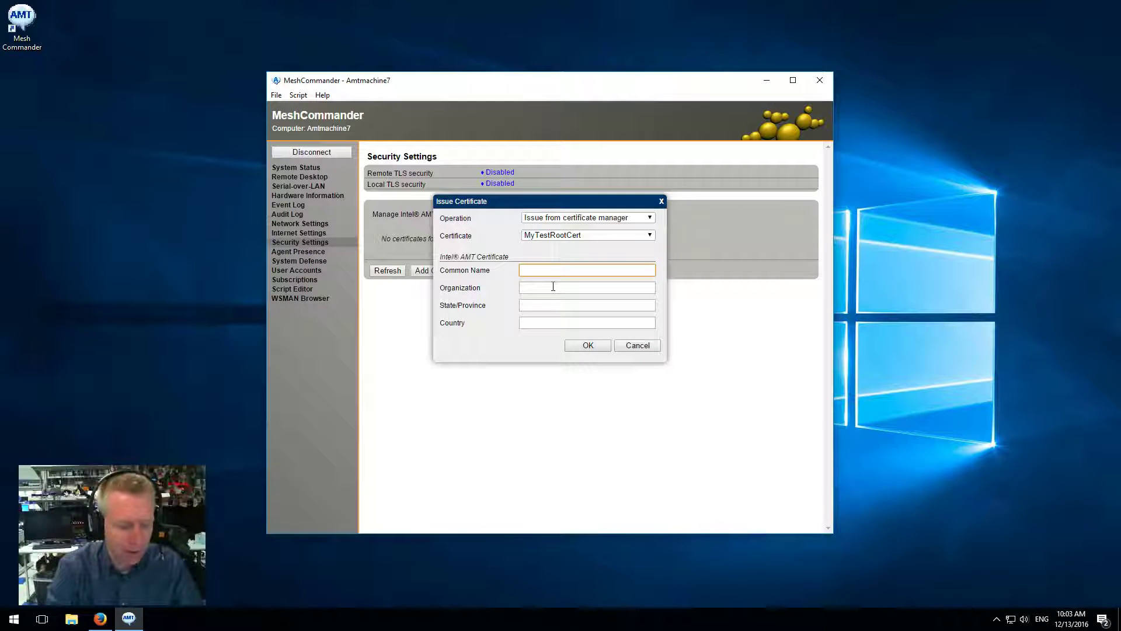
type("AmtMachine")
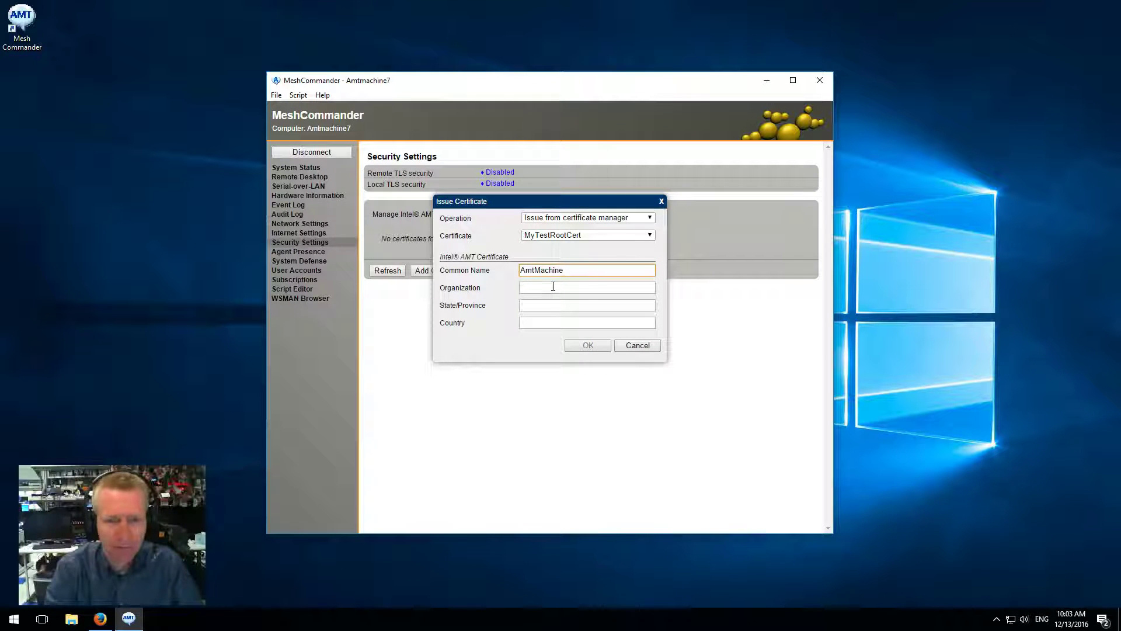
type("7")
left_click(553, 287)
type("a")
key("Tab")
type("b")
key("Tab")
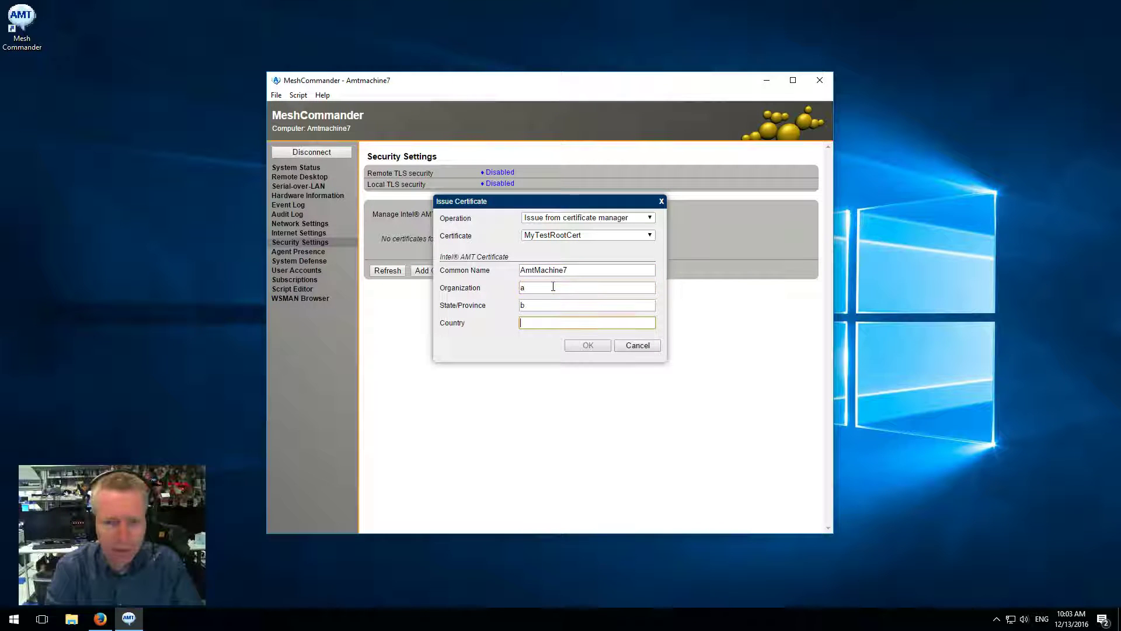
type("c")
left_click(582, 346)
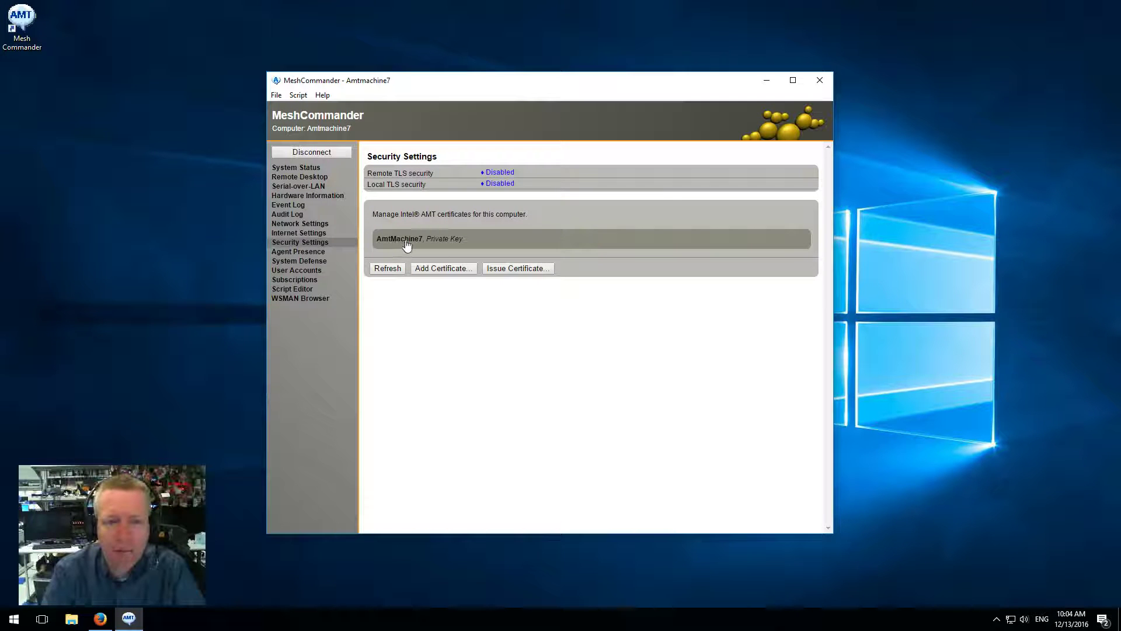
left_click(505, 245)
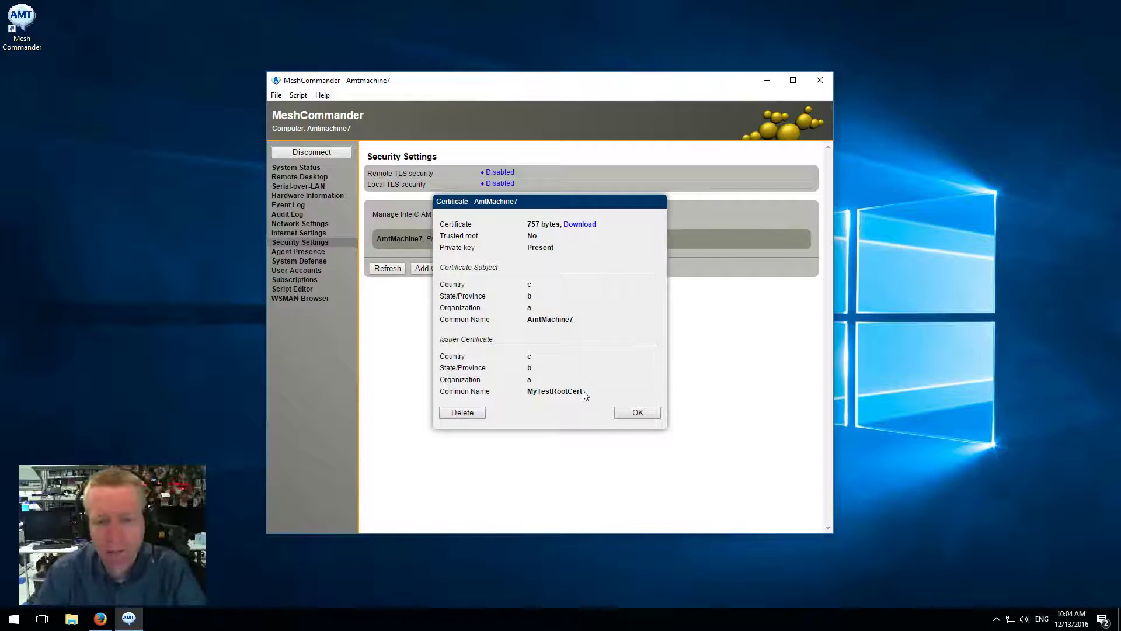
left_click(636, 412)
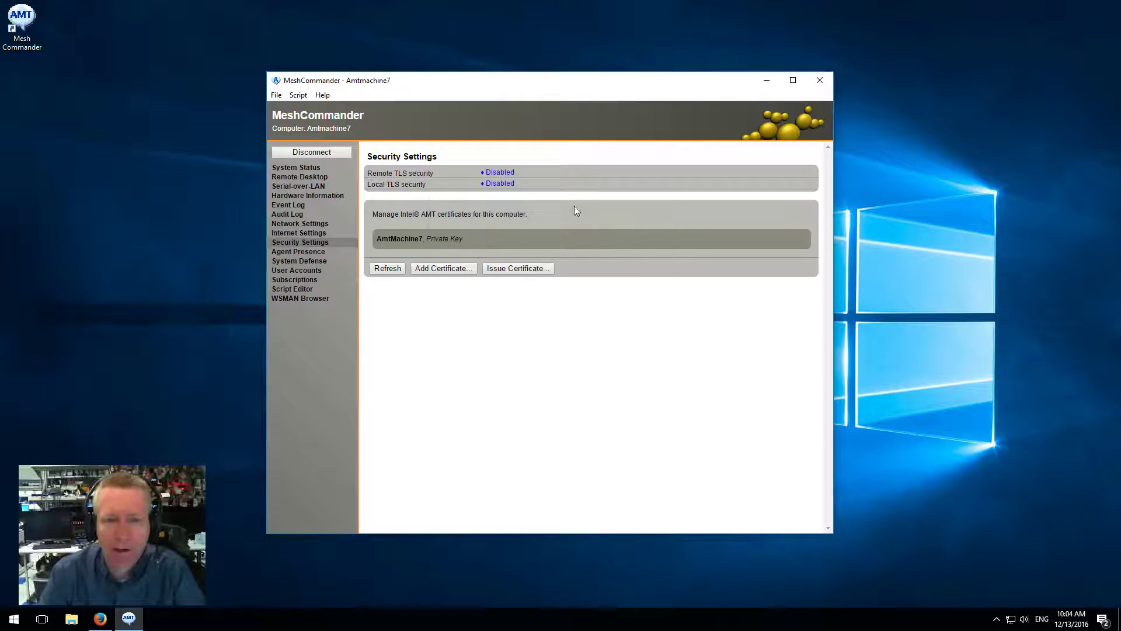
Step: Enable remote TLS with the AmtMachine7 certificate, keeping Server-auth and non-TLS allowed
left_click(510, 176)
left_click(581, 217)
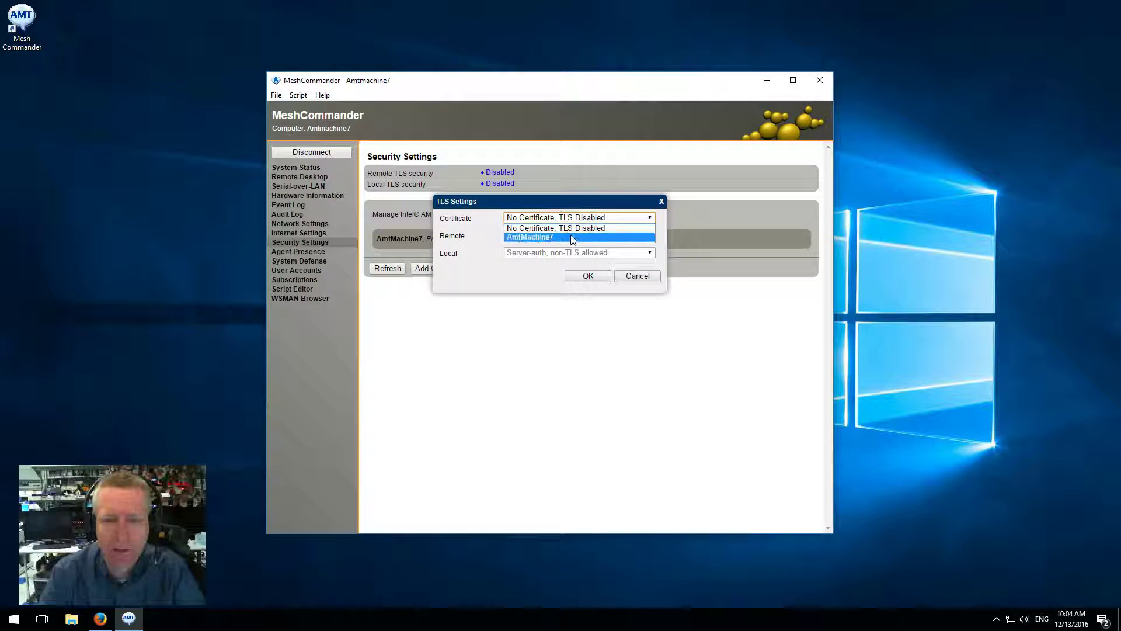
left_click(573, 237)
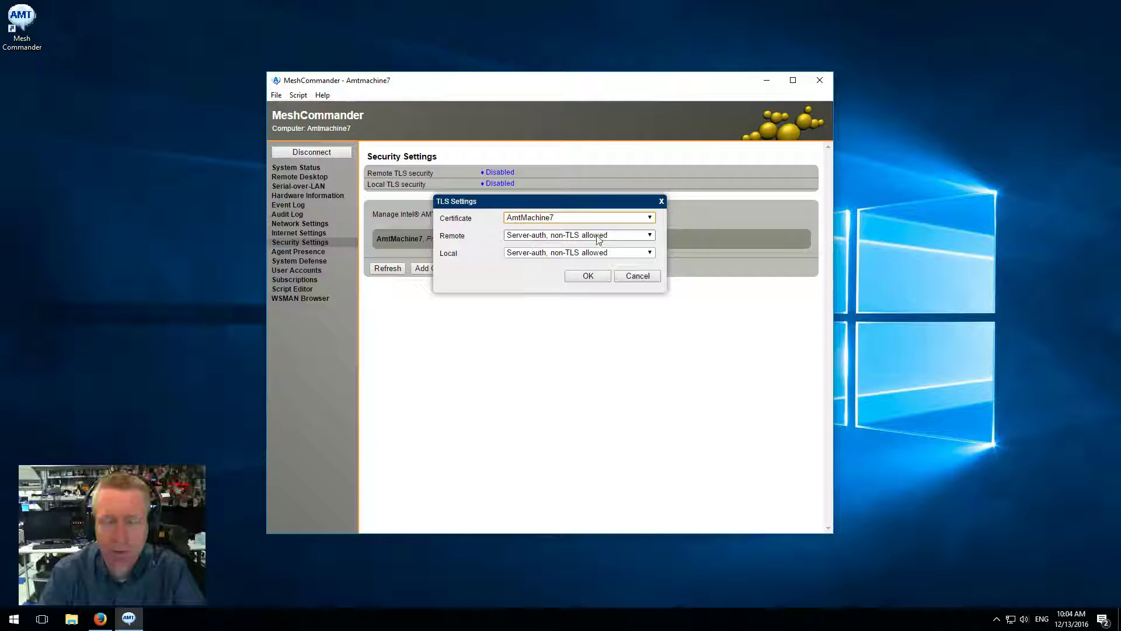
left_click(588, 277)
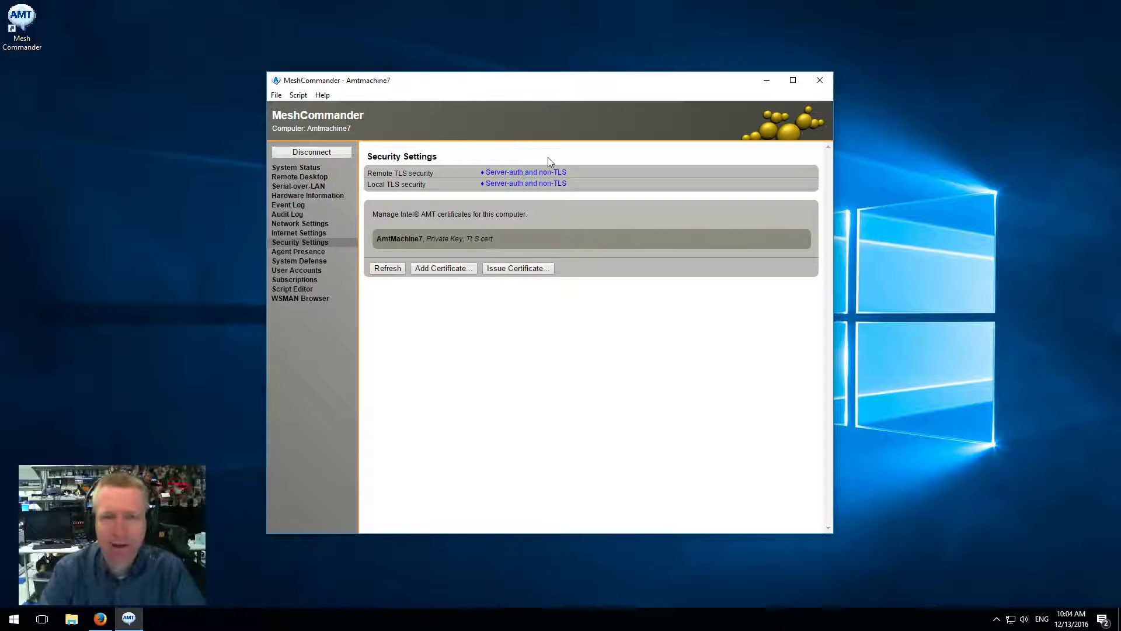
Step: Disconnect, then connect to AmtMachine7-TLS and accept its presented certificate for pinning
left_click(338, 151)
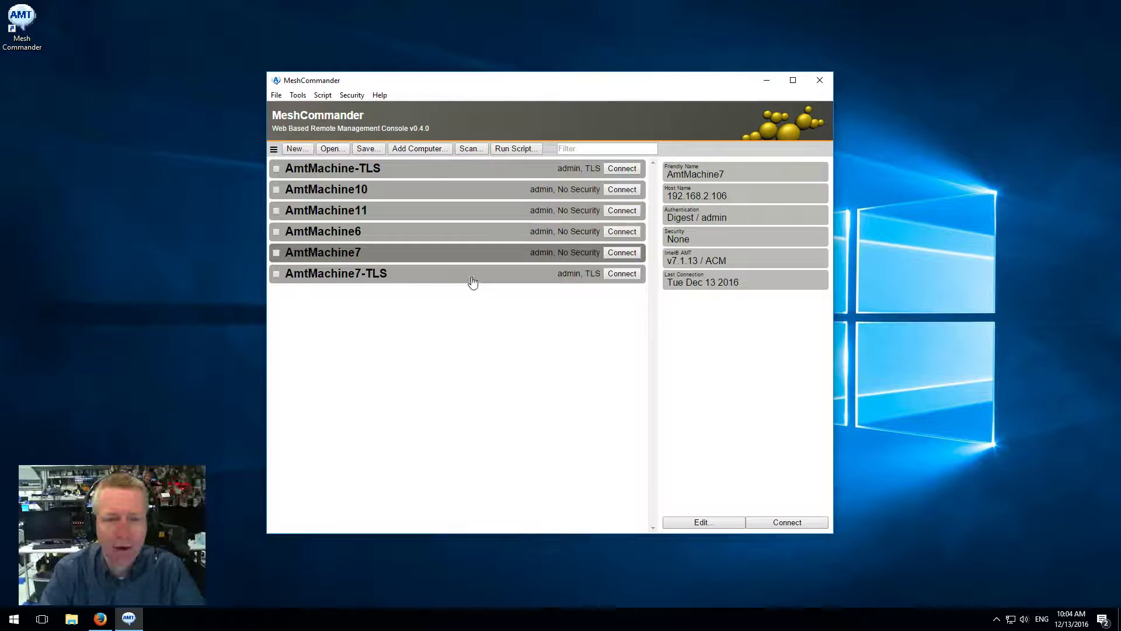
left_click(351, 279)
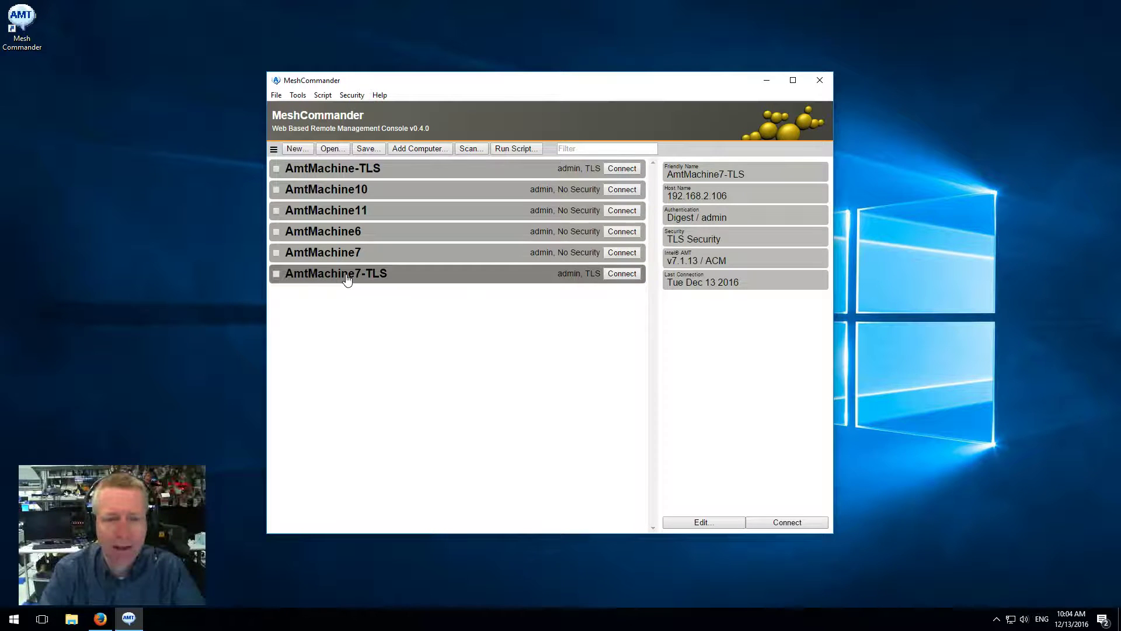
left_click(620, 274)
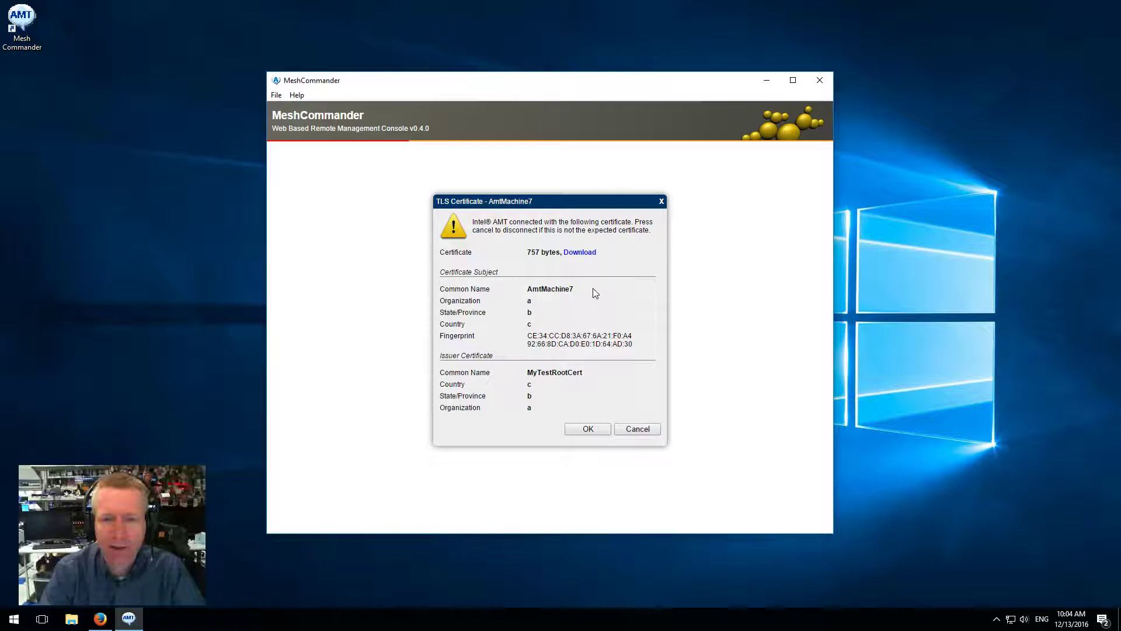
left_click(603, 433)
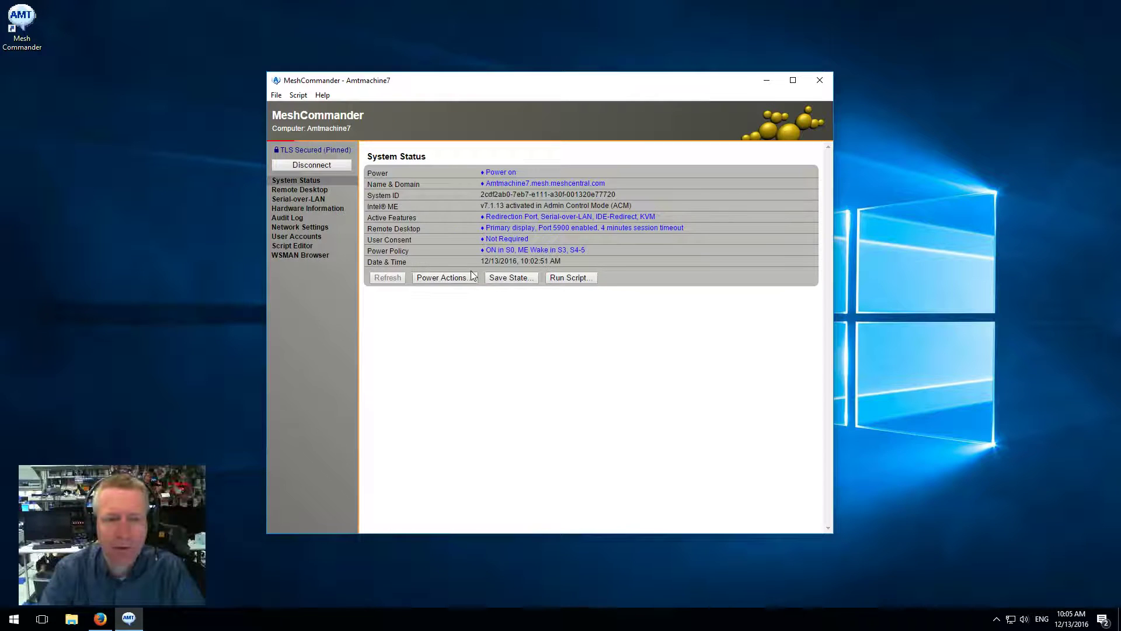
Step: Inspect the pinned TLS certificate, then disconnect and reconnect to AmtMachine7-TLS
left_click(299, 150)
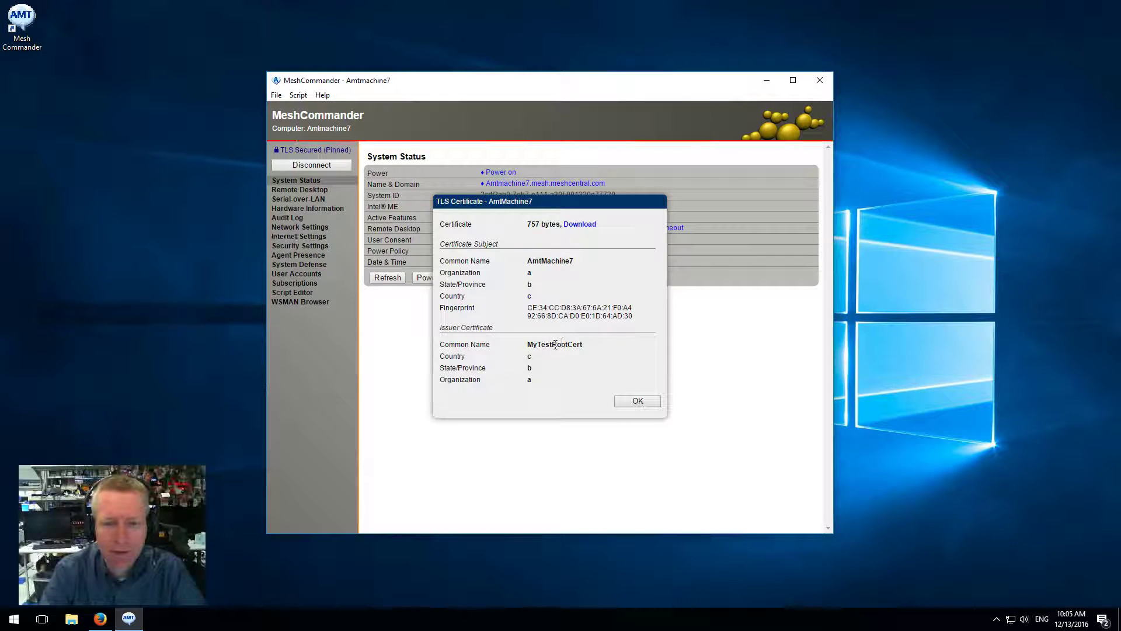
left_click(637, 402)
left_click(325, 166)
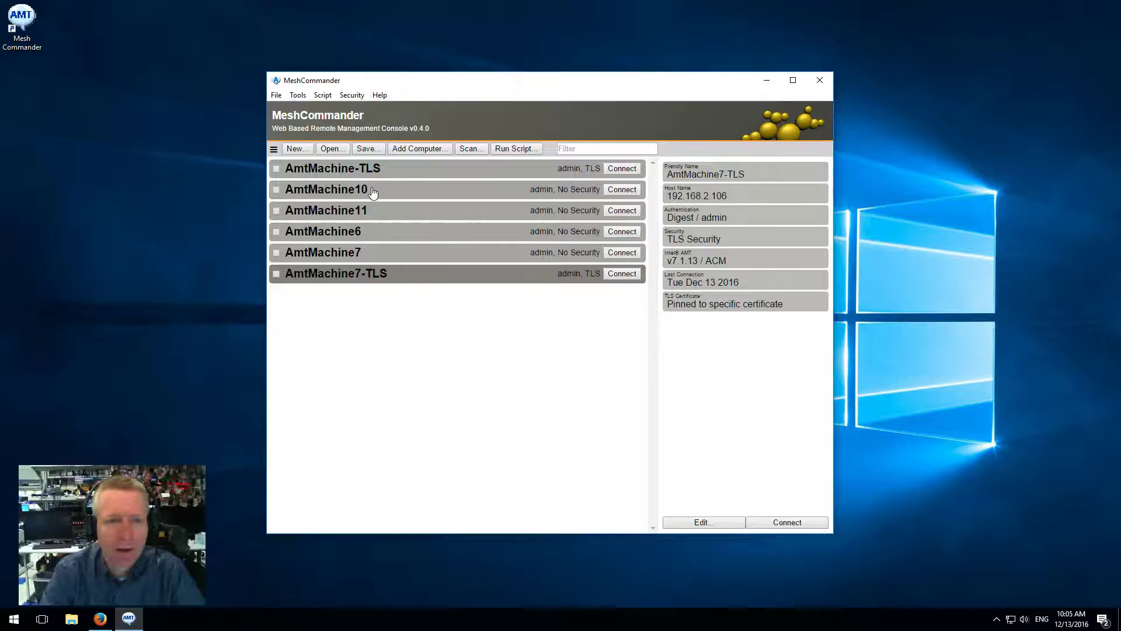
left_click(624, 274)
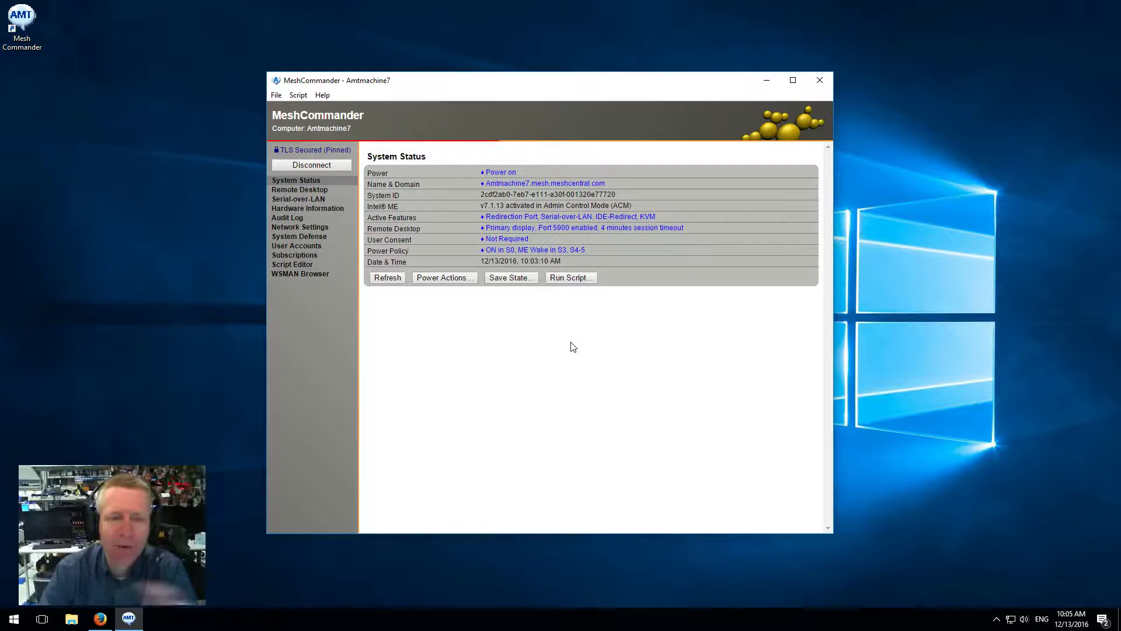
Step: Disconnect, review MyTestRootCert's details in the Certificate Manager, and return to Computer Management
left_click(316, 165)
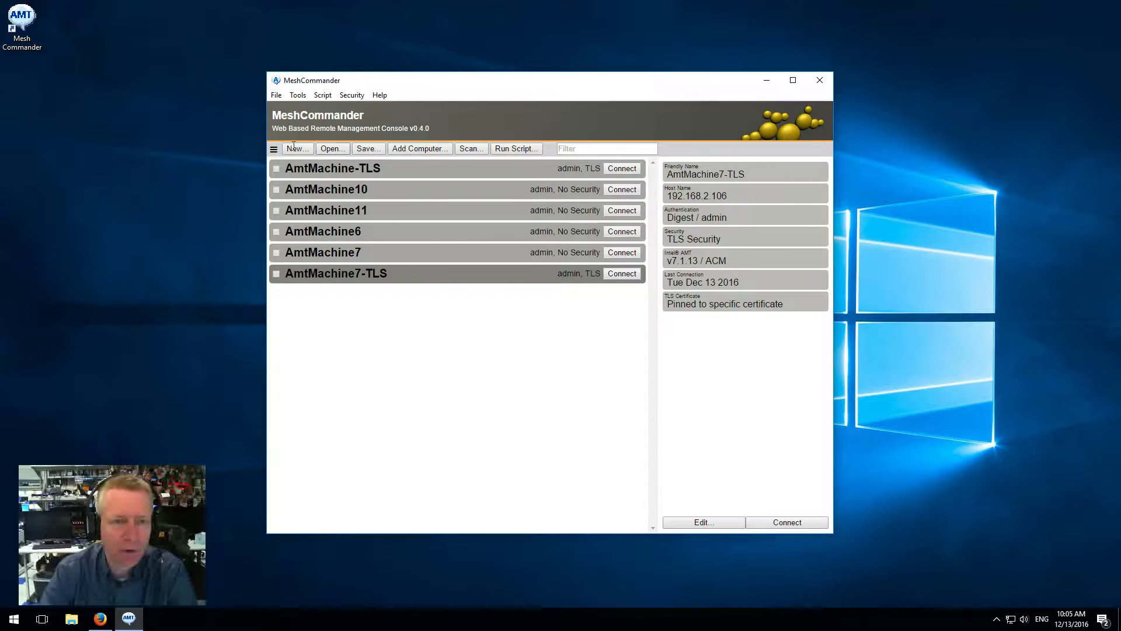
left_click(273, 149)
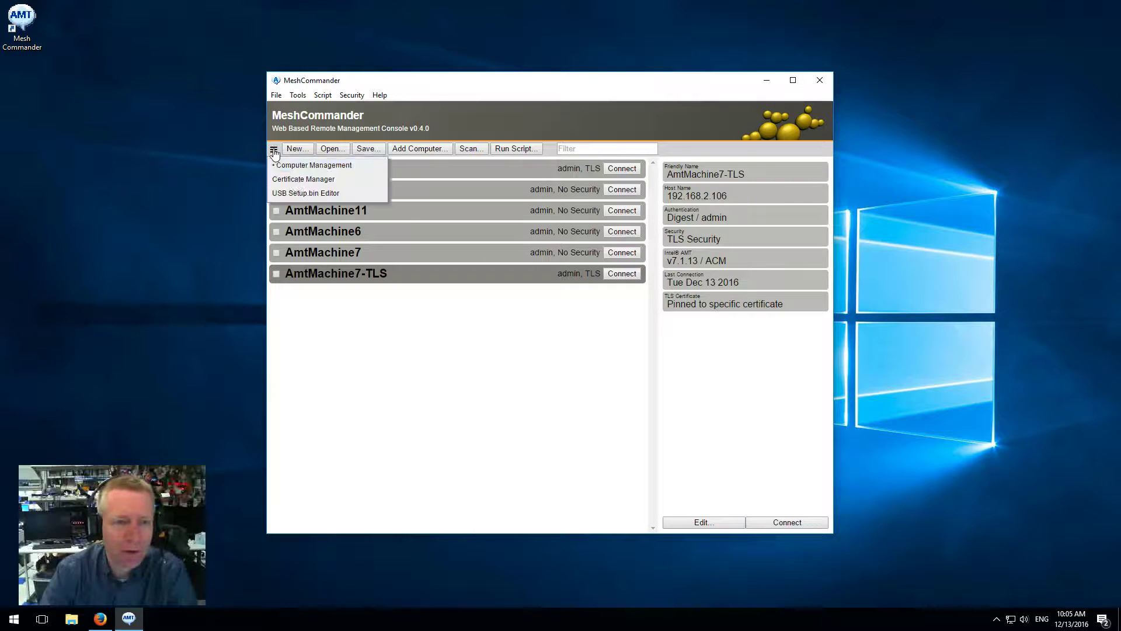
left_click(298, 186)
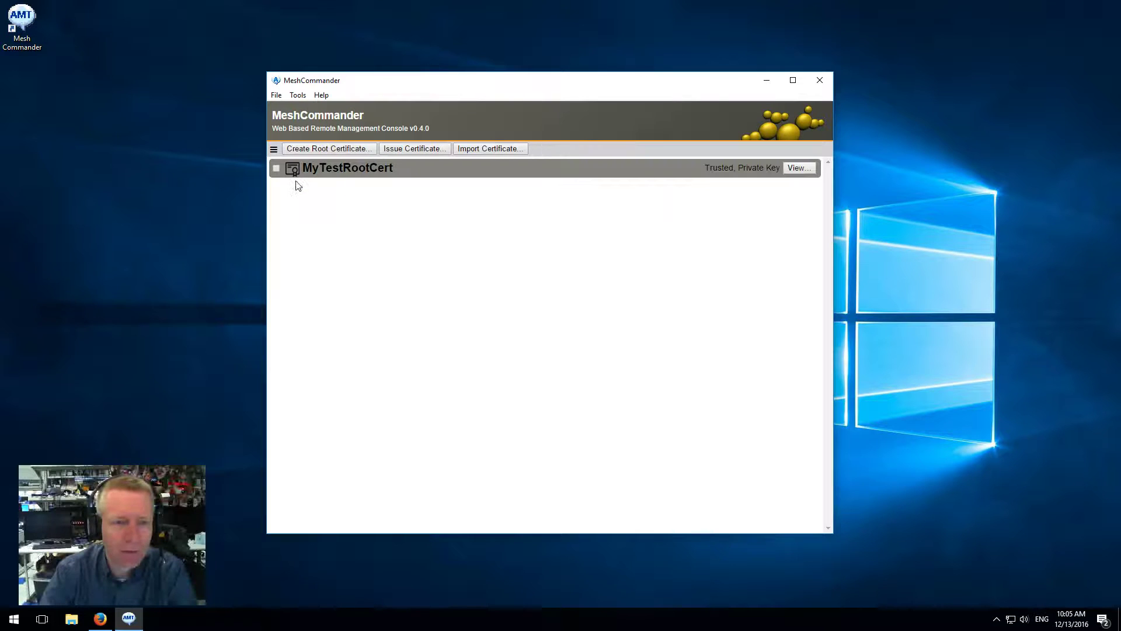
left_click(799, 169)
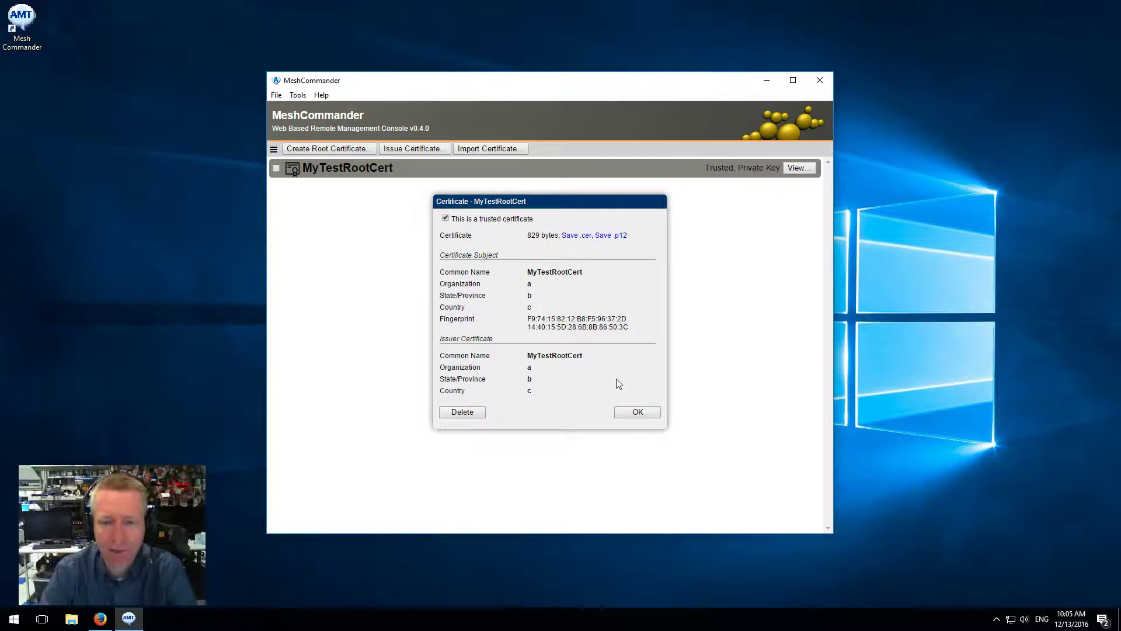
left_click(637, 412)
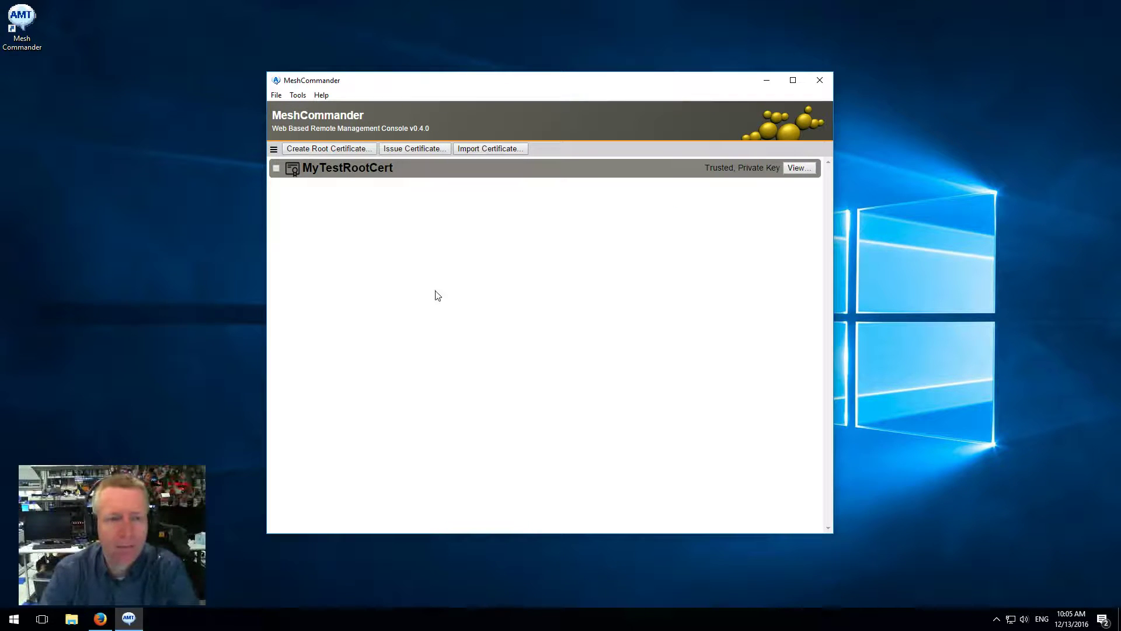
left_click(274, 151)
left_click(304, 165)
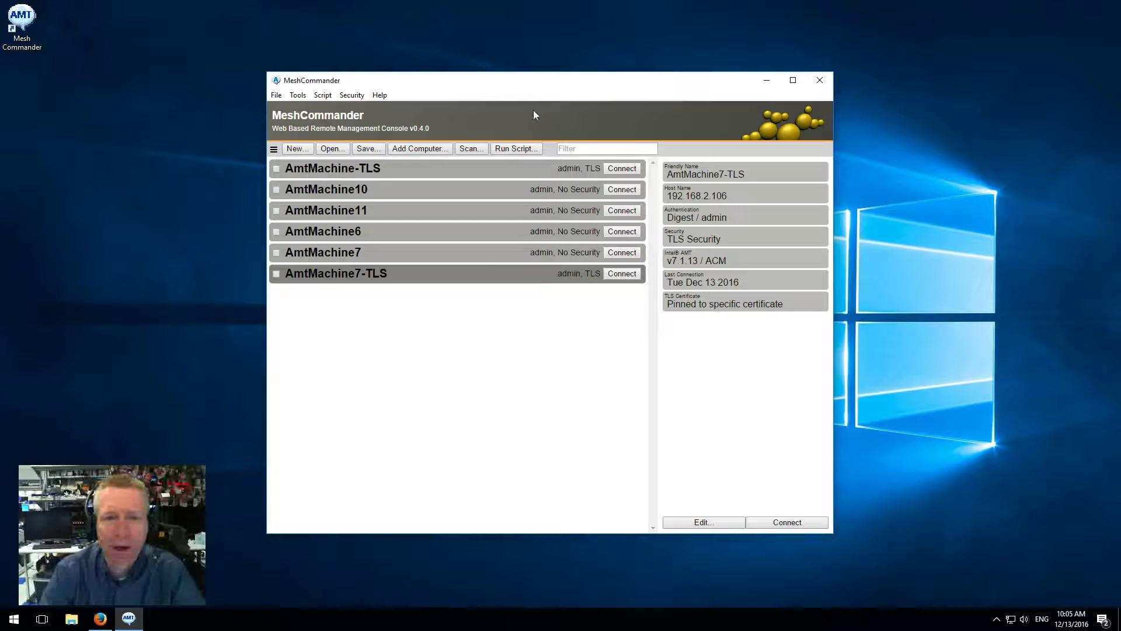
Step: Shift the window slightly right and switch to the Certificate Manager
left_click_drag(530, 86, 544, 88)
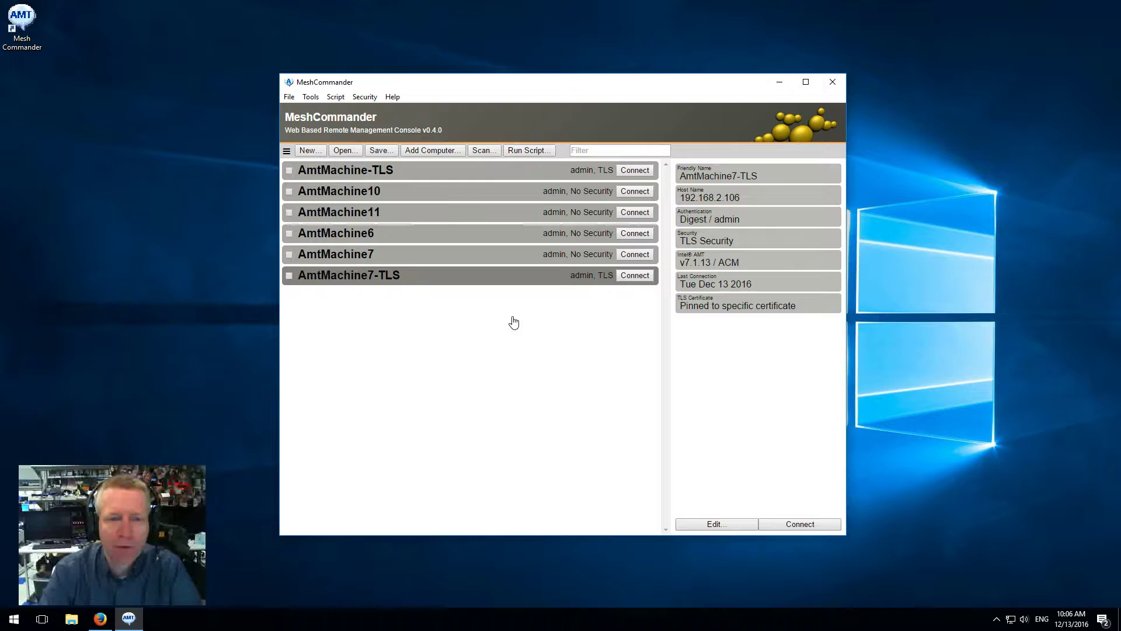
left_click(287, 153)
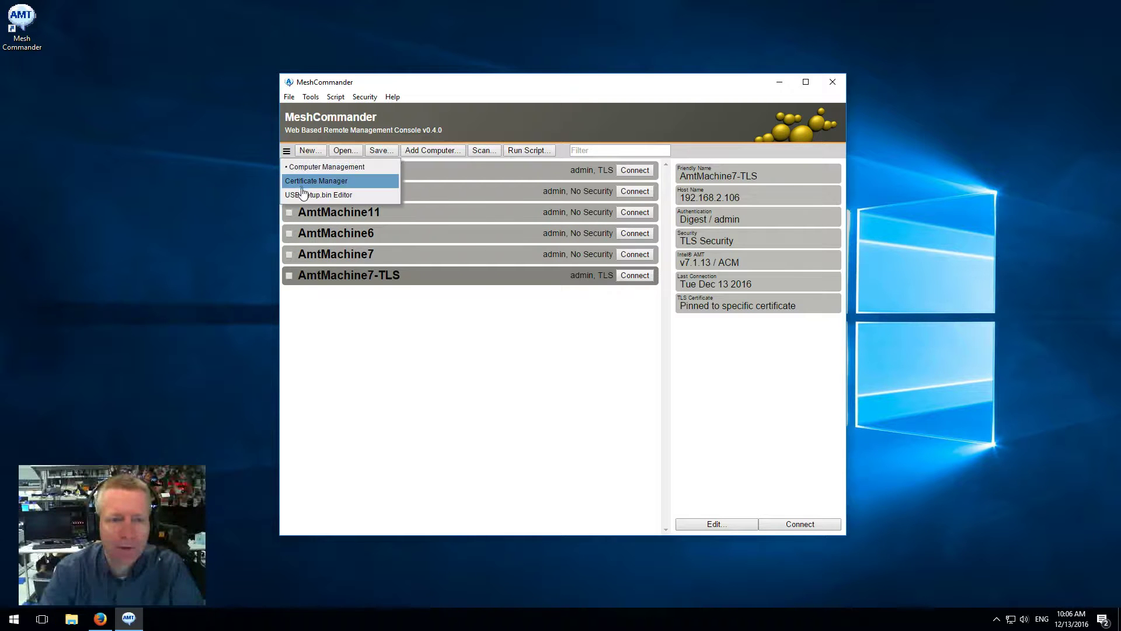
left_click(304, 182)
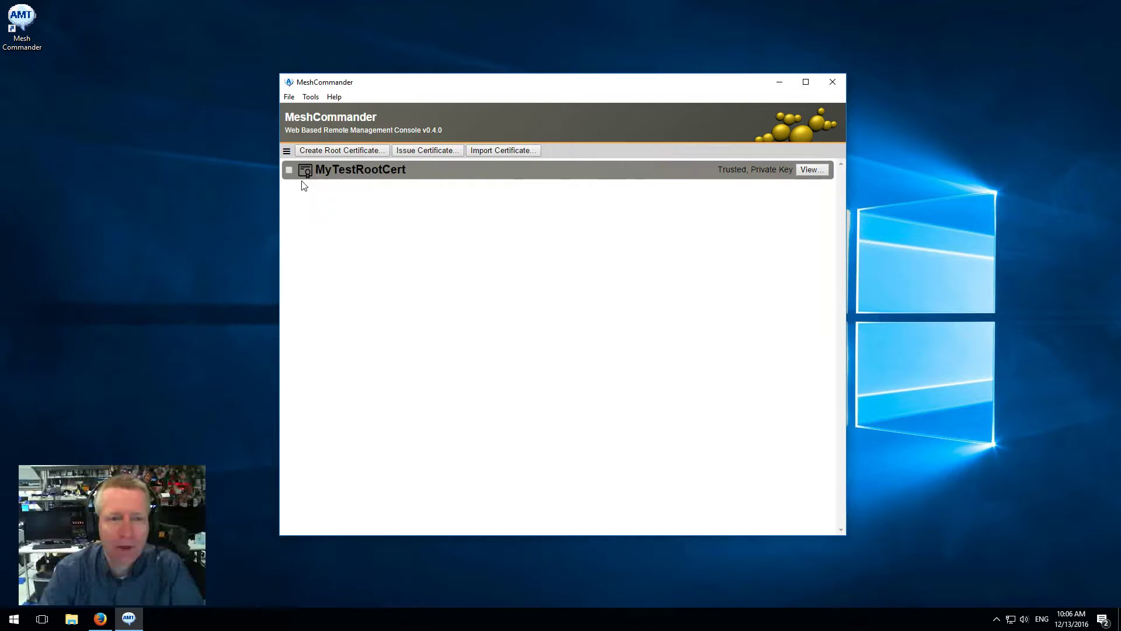
Step: Check MyTestRootCert's export options without exporting, then view and close its details
right_click(366, 172)
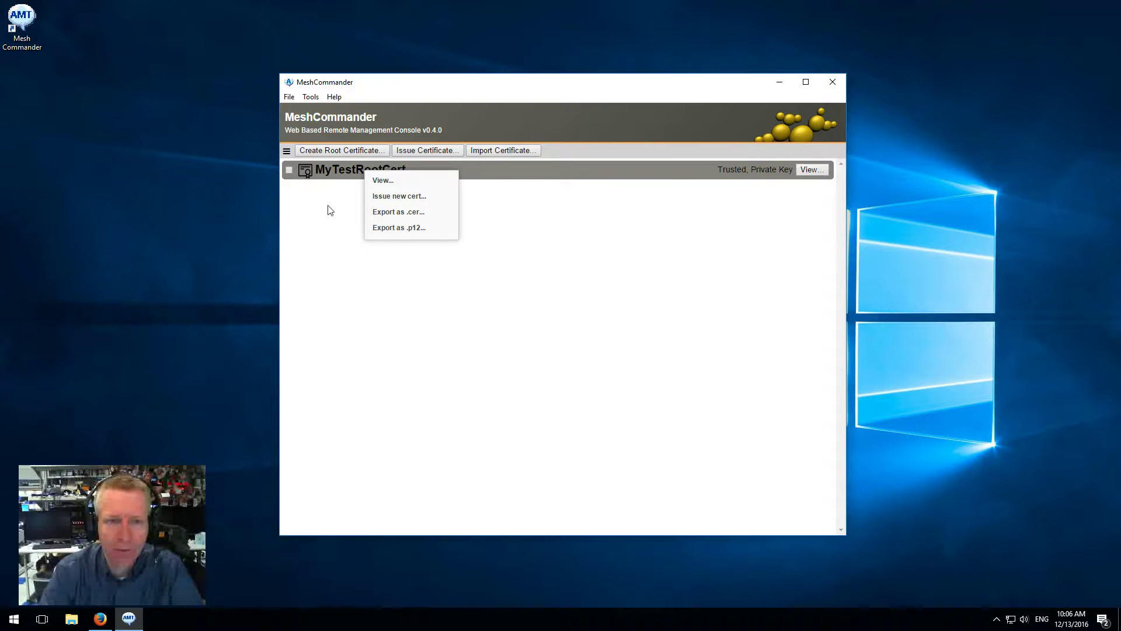
left_click(355, 177)
right_click(355, 173)
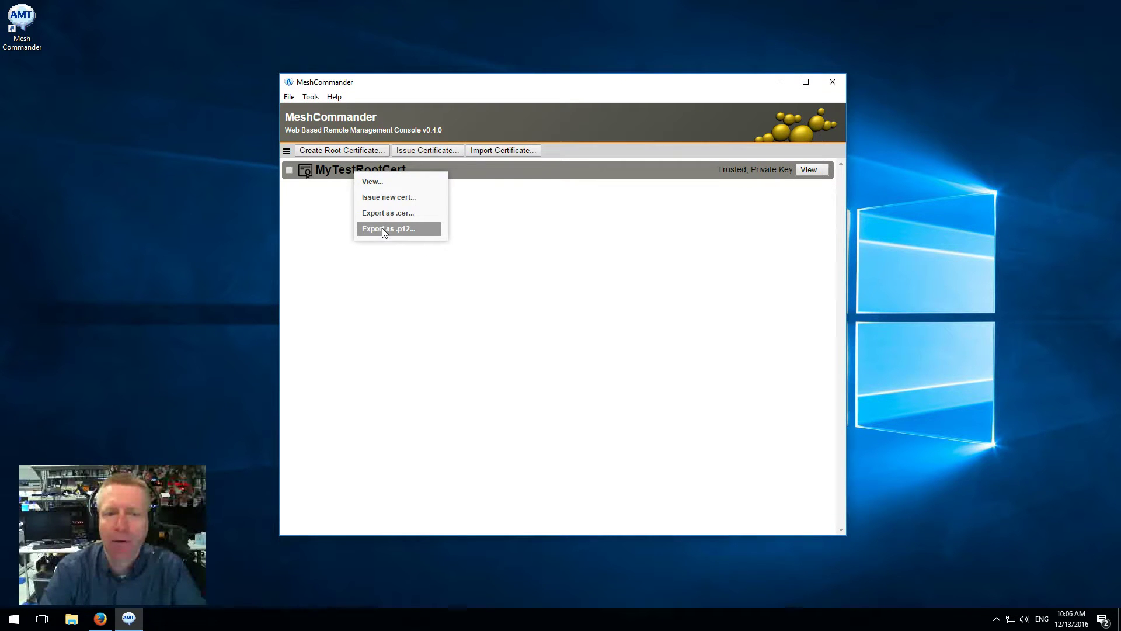
left_click(385, 250)
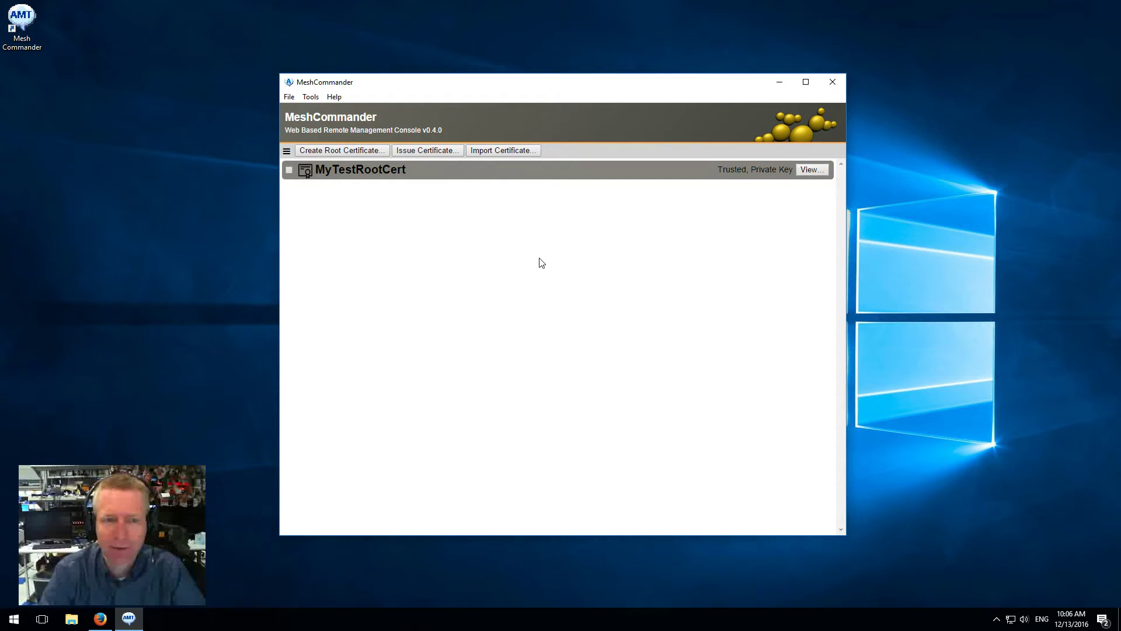
left_click(823, 170)
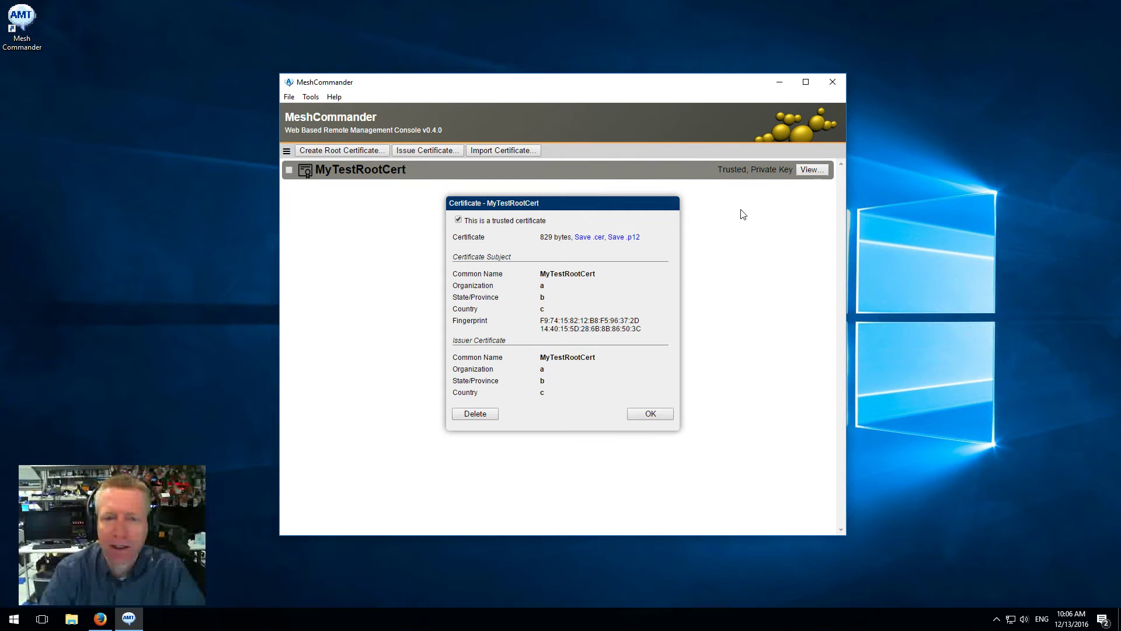
left_click(645, 420)
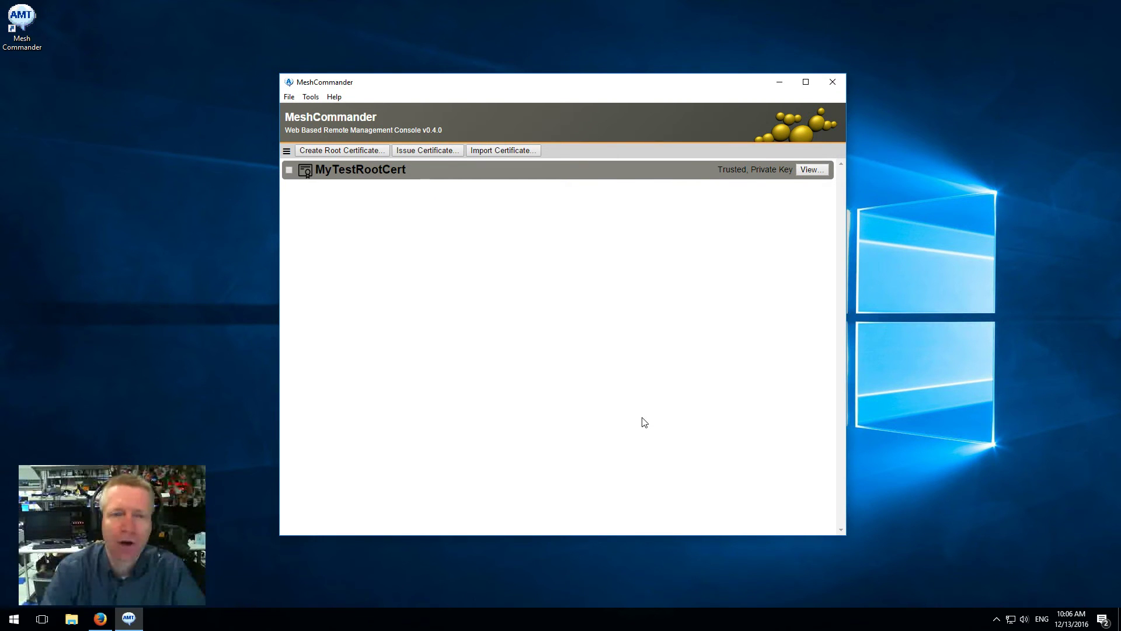